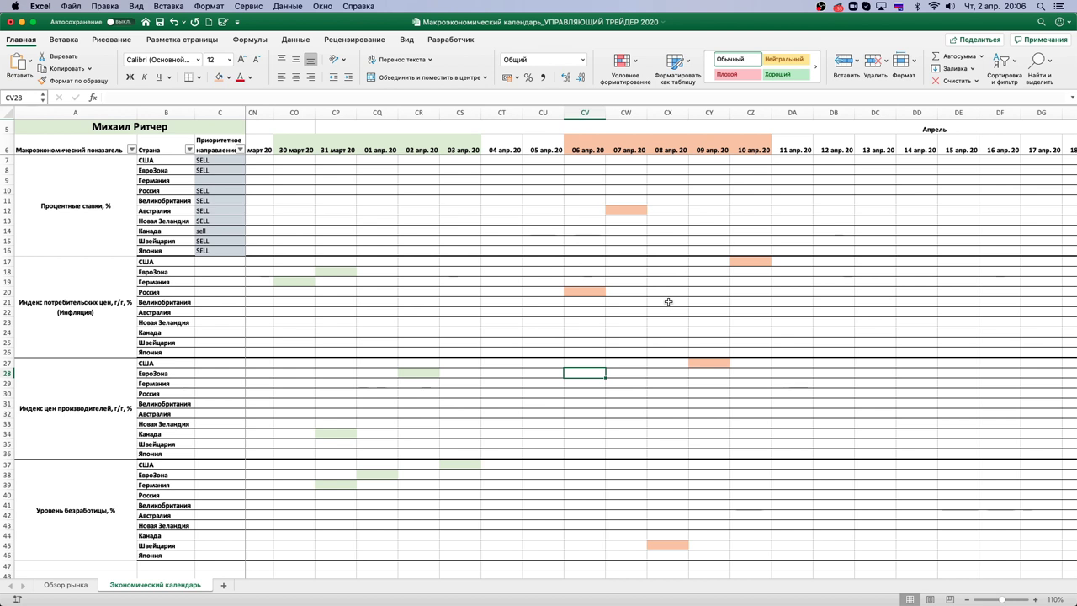
Review the interest-rate rows by country and their priority-direction cells C7:C16, including Switzerland and Japan, in the economic calendar.
click(659, 293)
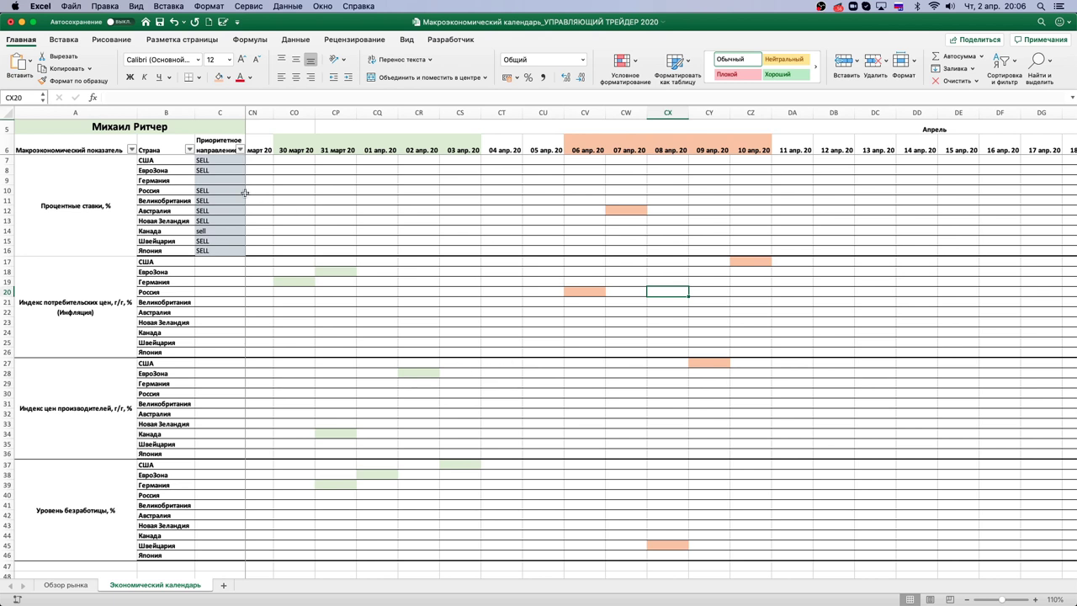
click(167, 160)
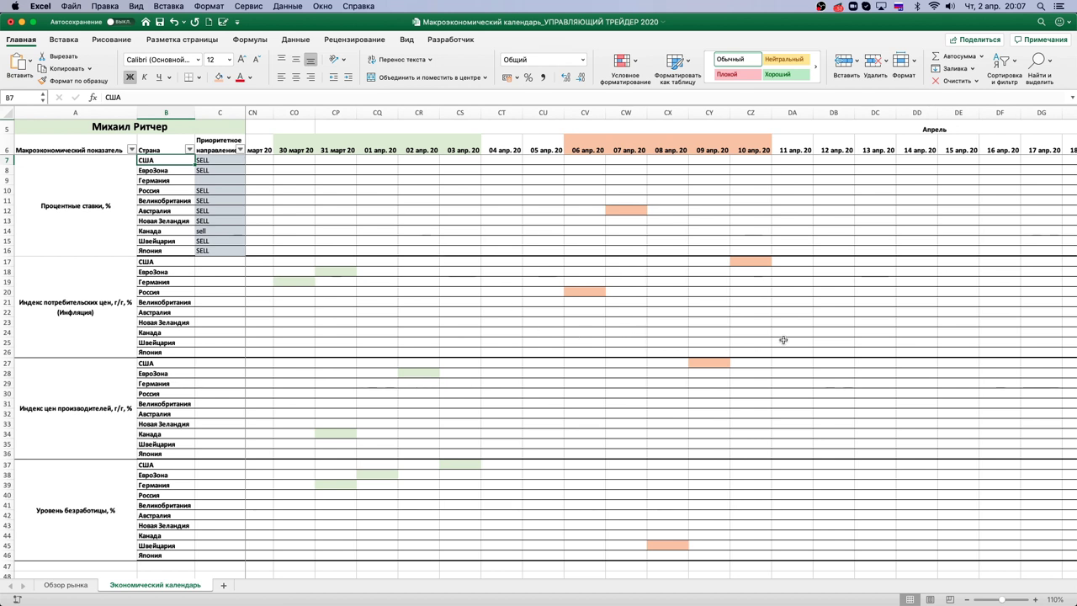
scroll(724, 324, left, 3)
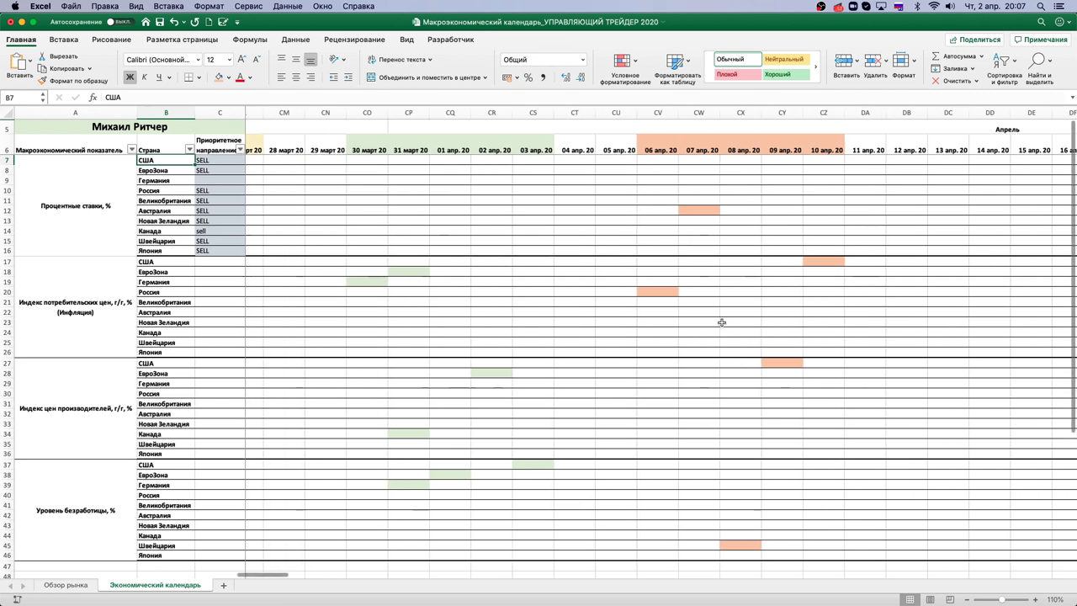
scroll(722, 322, right, 1)
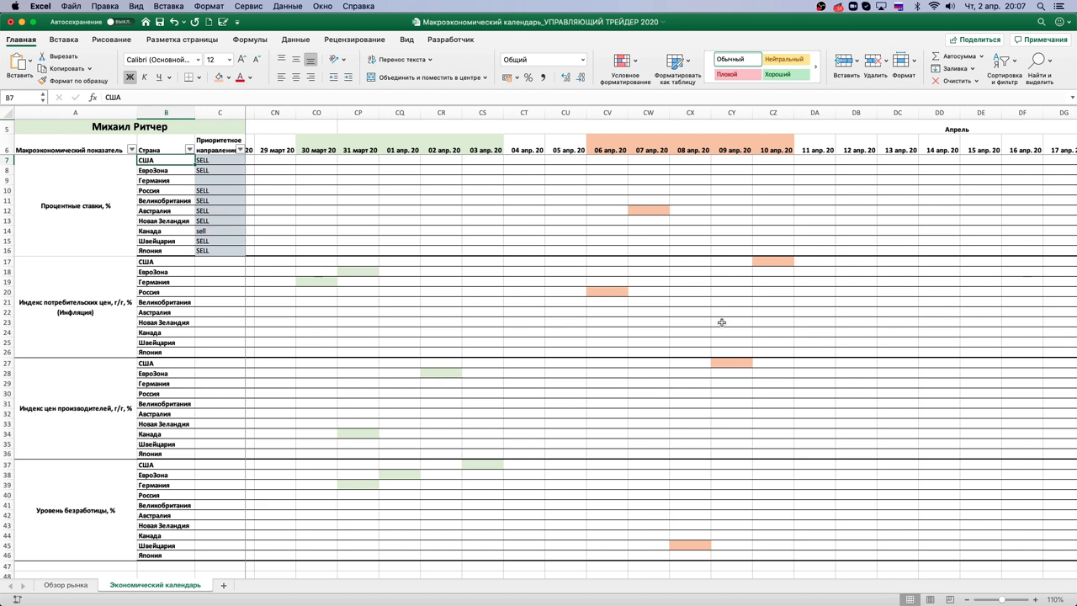
click(204, 159)
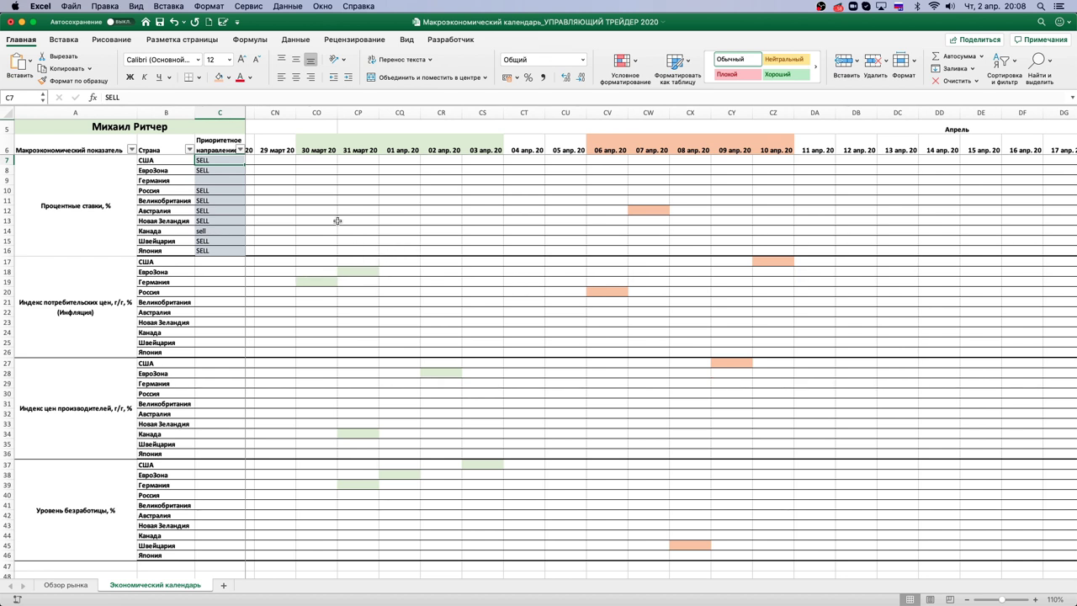
drag(206, 160, 211, 250)
click(406, 196)
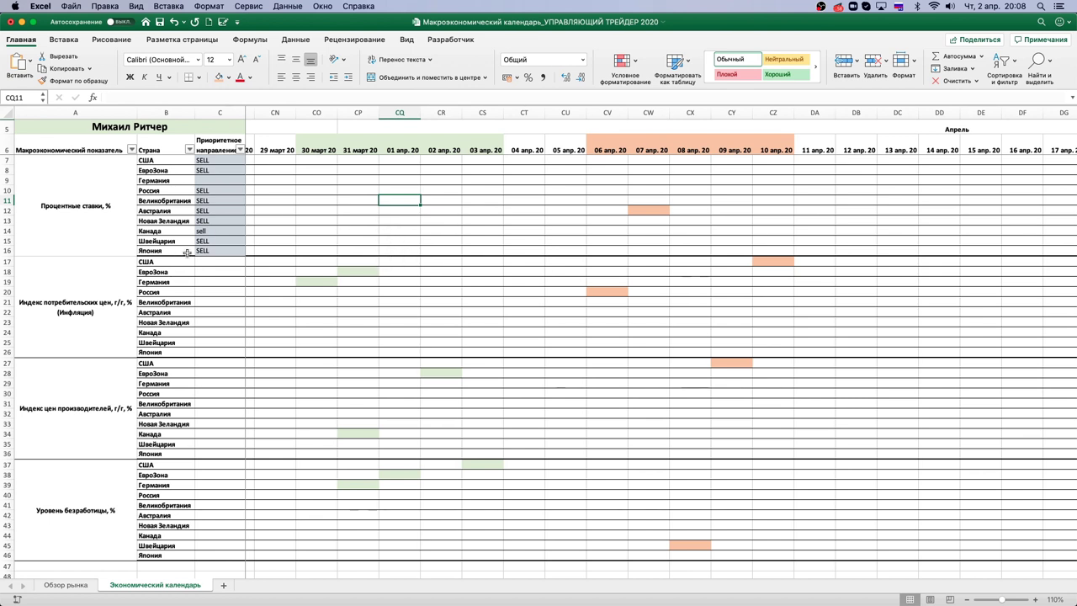
drag(170, 242, 217, 251)
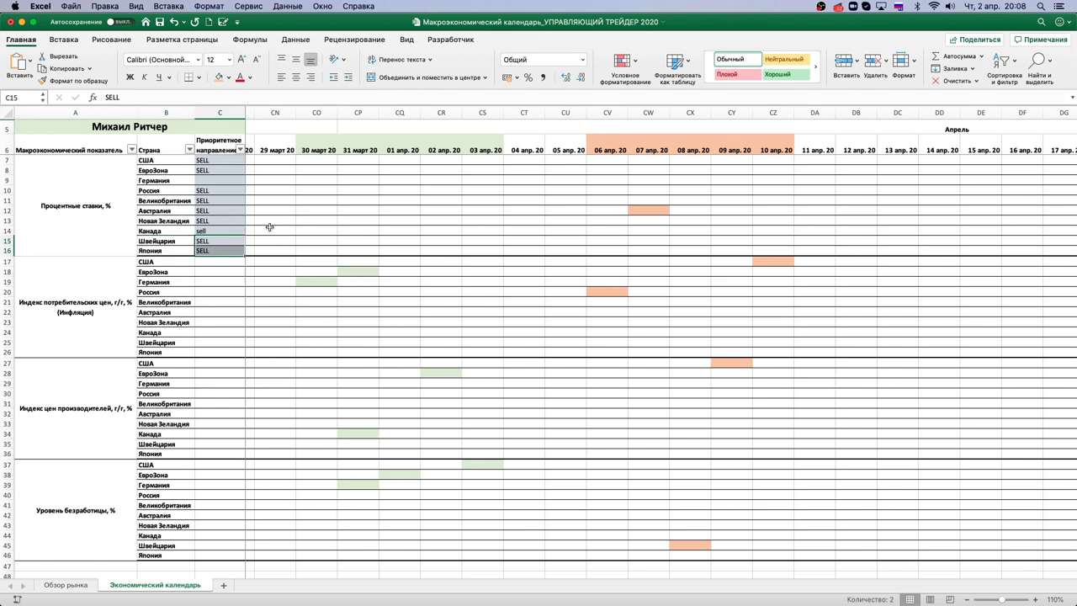
click(221, 241)
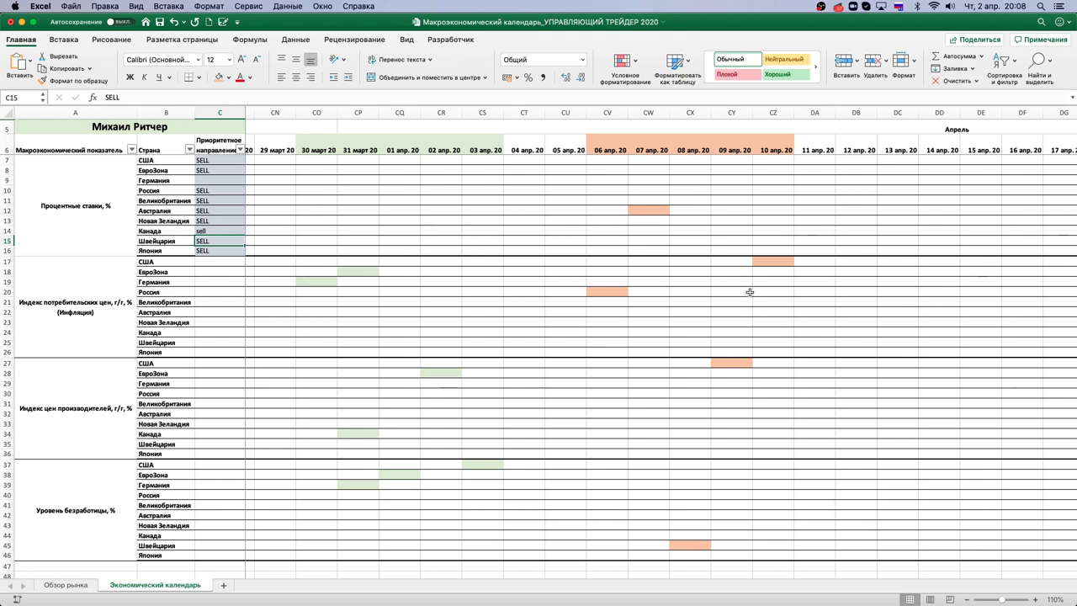
Switch to Chrome, open Trading Economics in a new tab and bring up the United States inflation rate page.
key(ctrl+Right)
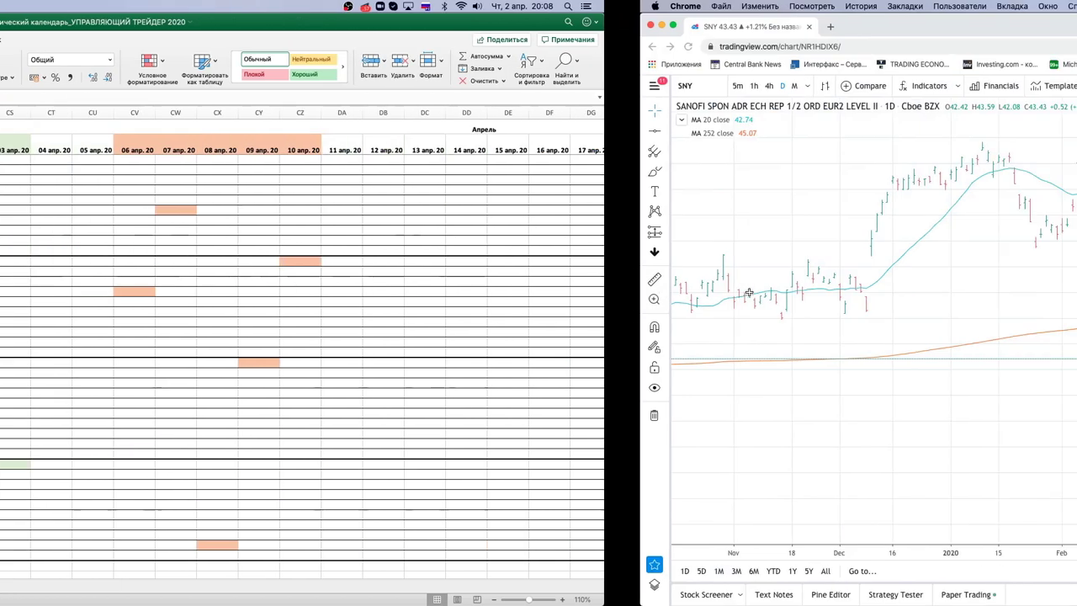
click(190, 26)
click(274, 65)
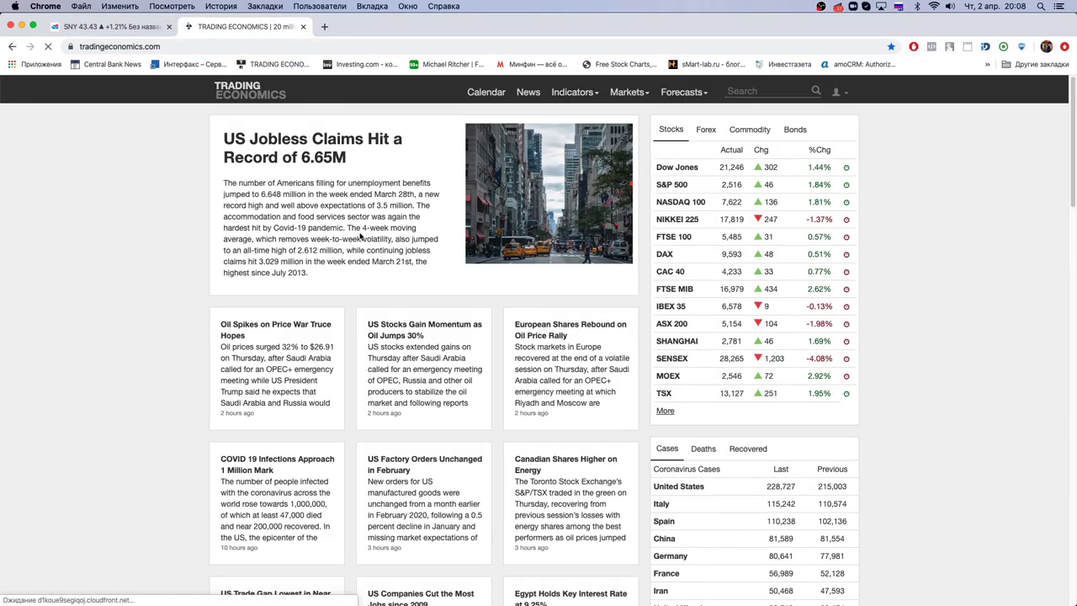
scroll(317, 414, down, 3)
scroll(316, 414, down, 5)
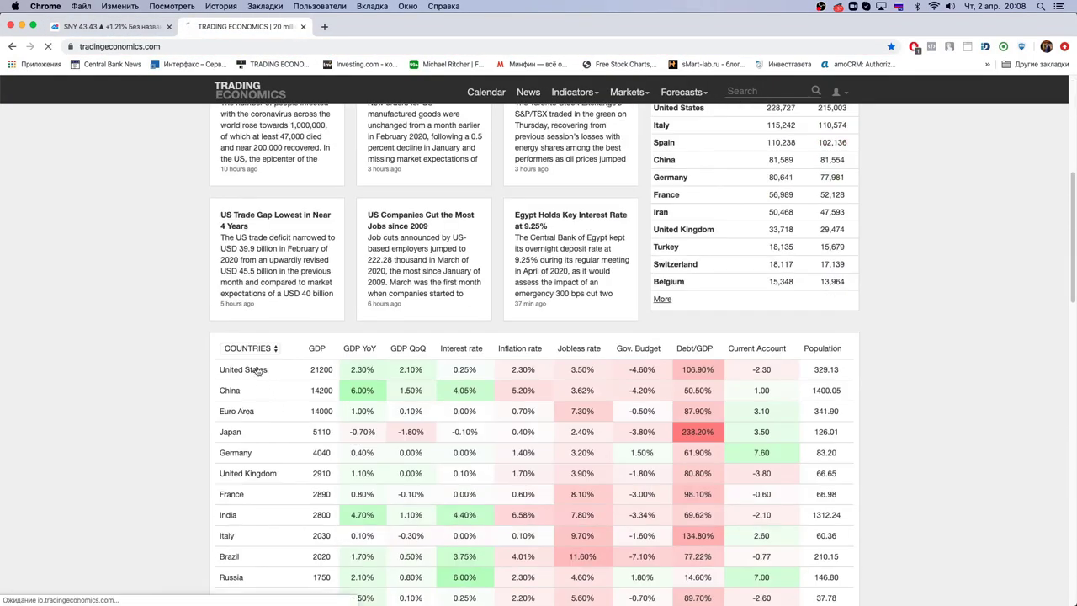
click(258, 371)
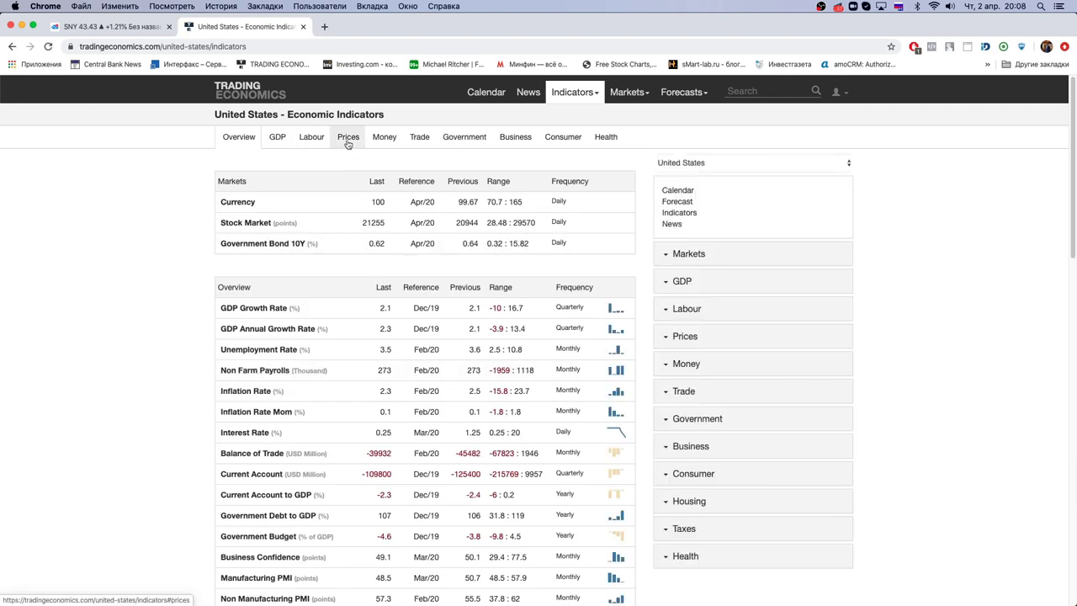
click(348, 138)
click(253, 203)
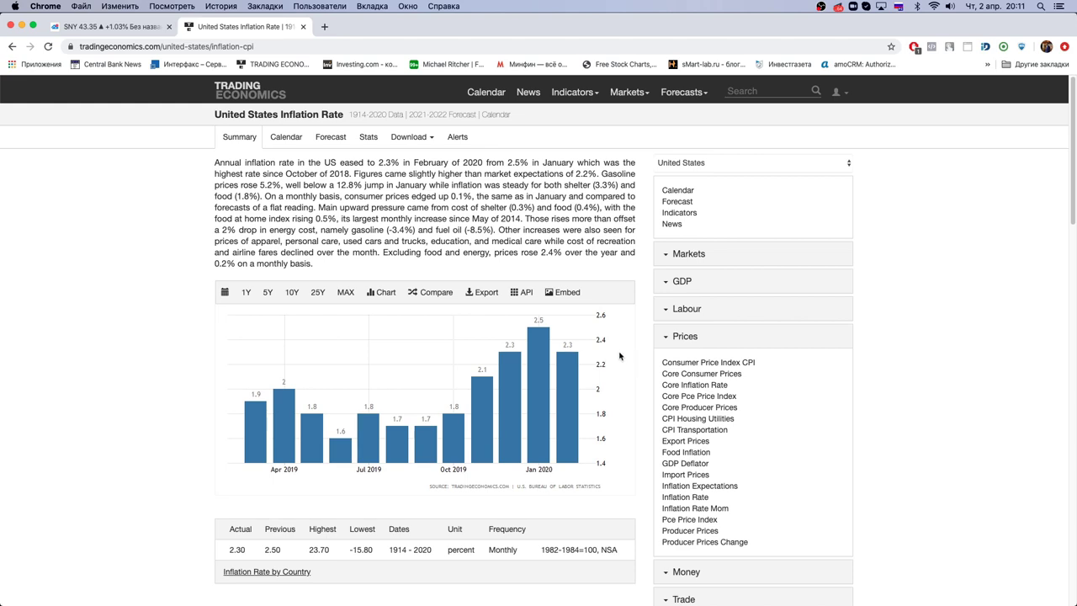
Return to the Excel calendar and review the interest-rate directions from the Eurozone down, ending on Russia's cell C10.
key(super+Tab)
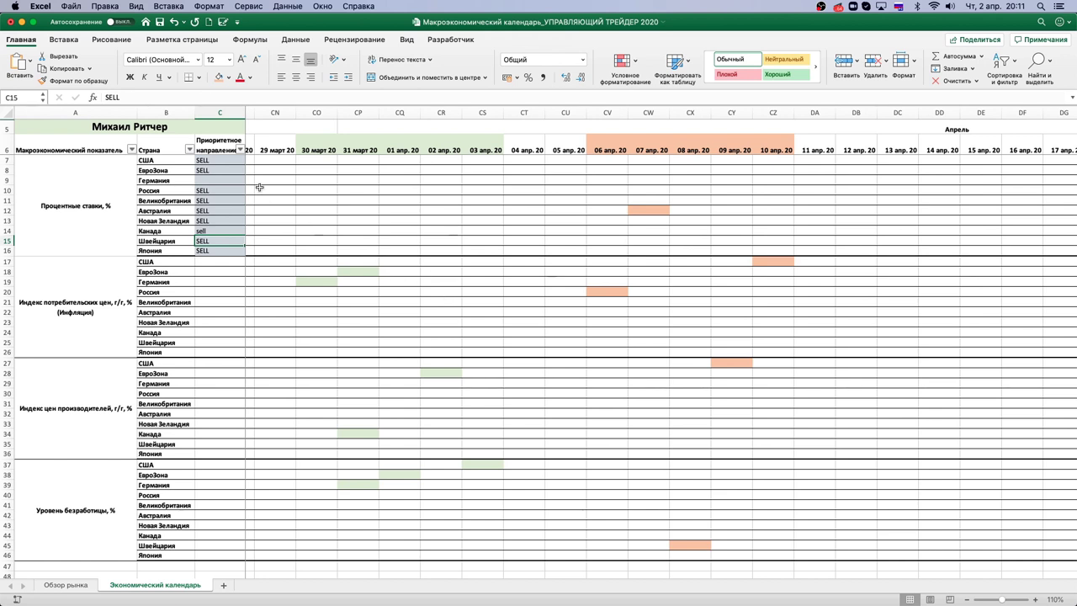
drag(218, 170, 225, 247)
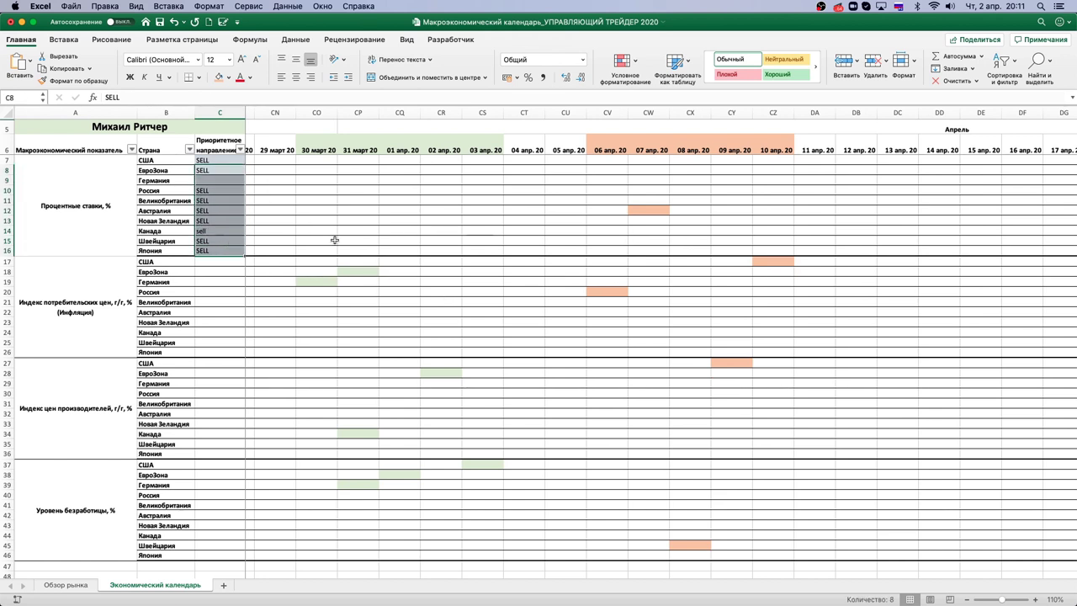
click(216, 172)
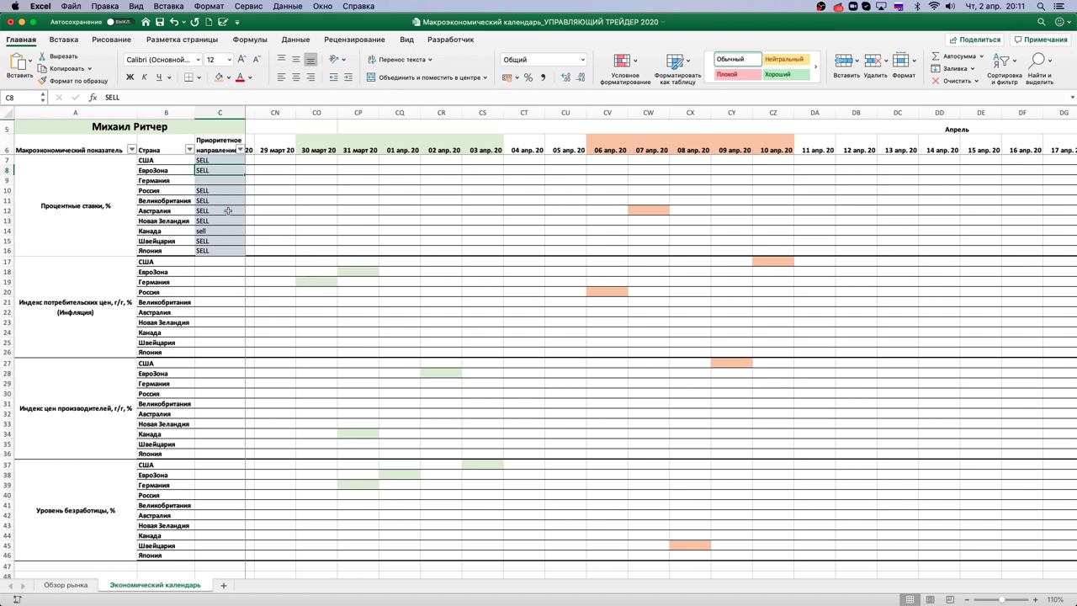
key(Return)
key(Return)
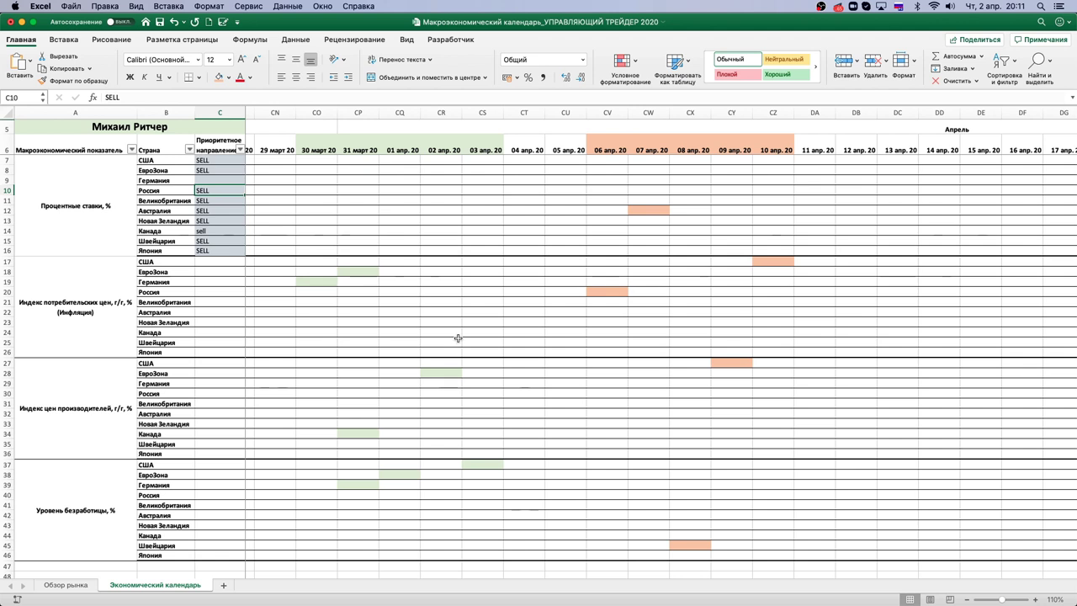
Switch to Trading Economics in Chrome, search for "russia" and open Russia's economic indicators.
key(ctrl+Right)
mouse_move(717, 100)
click(753, 93)
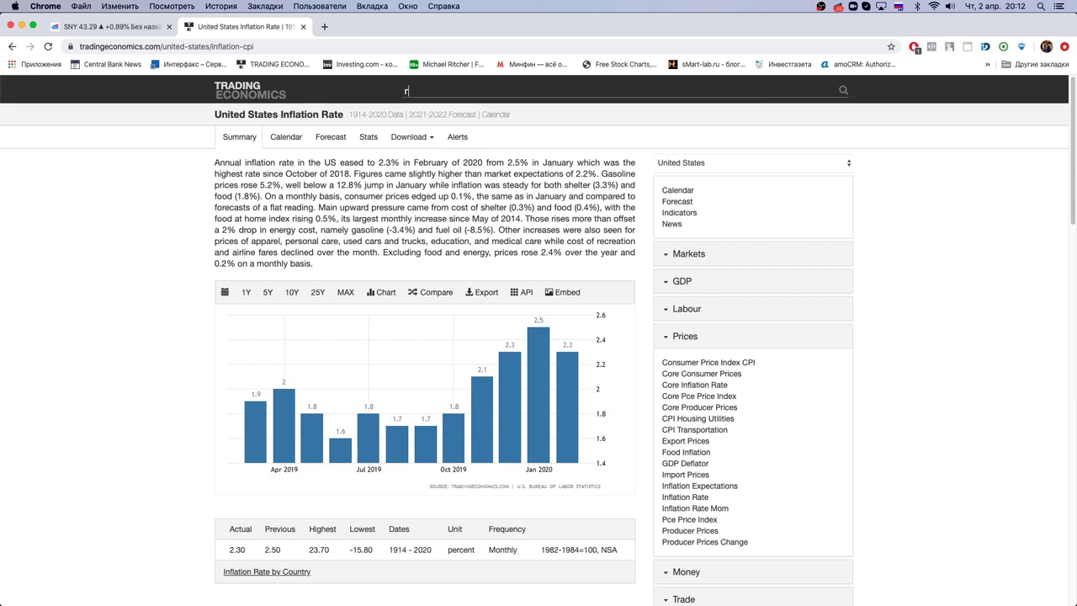
text(кгыышф)
key(super+a)
key(ctrl+space)
text(russia)
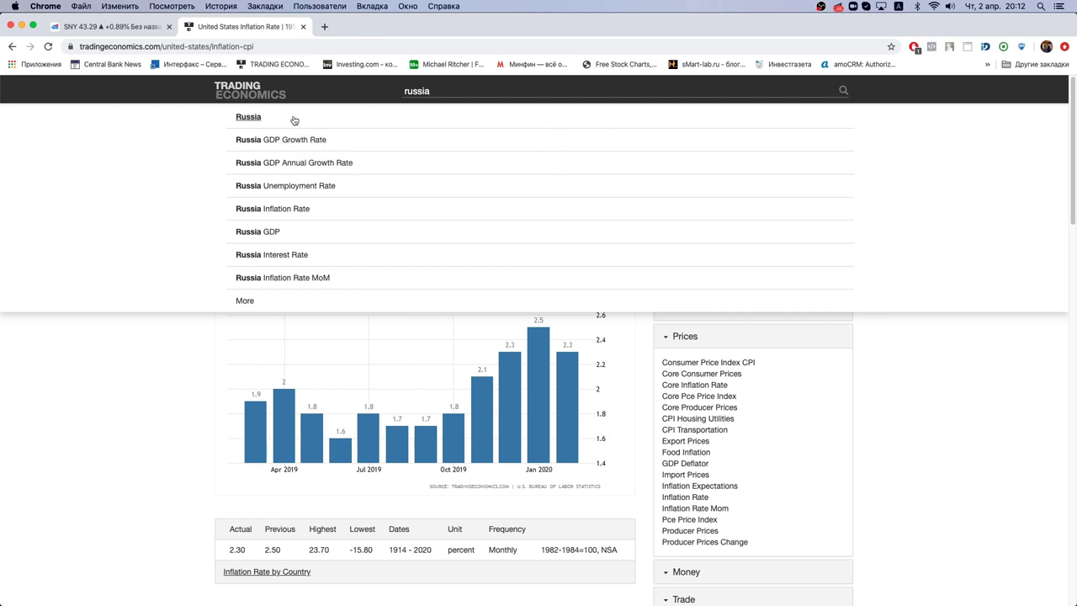
click(259, 122)
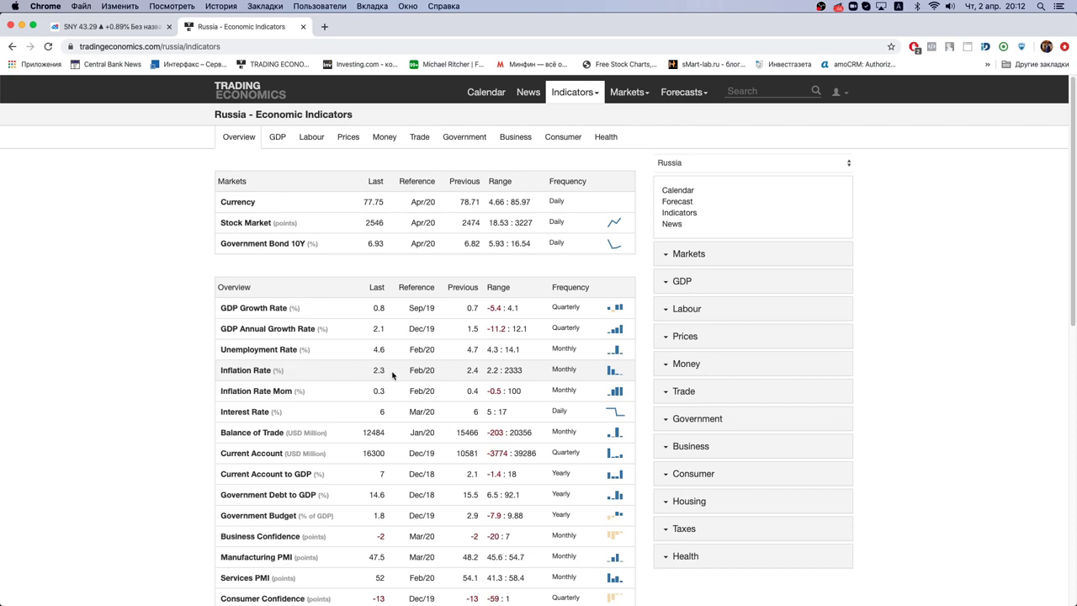
Return to the Excel calendar and select Australia's interest-rate direction cell C12.
key(ctrl+Left)
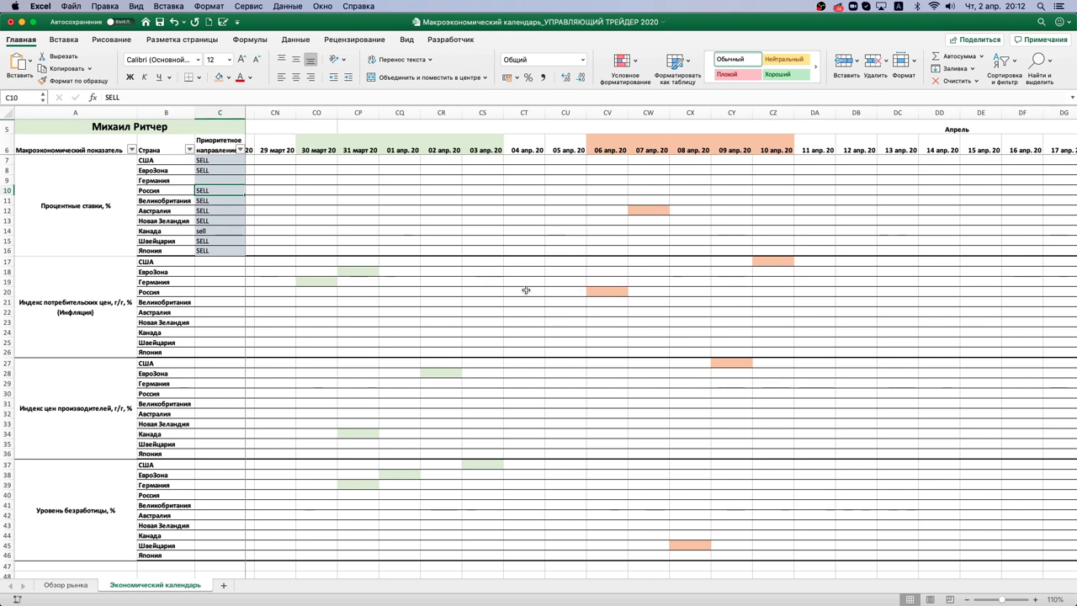
key(Down)
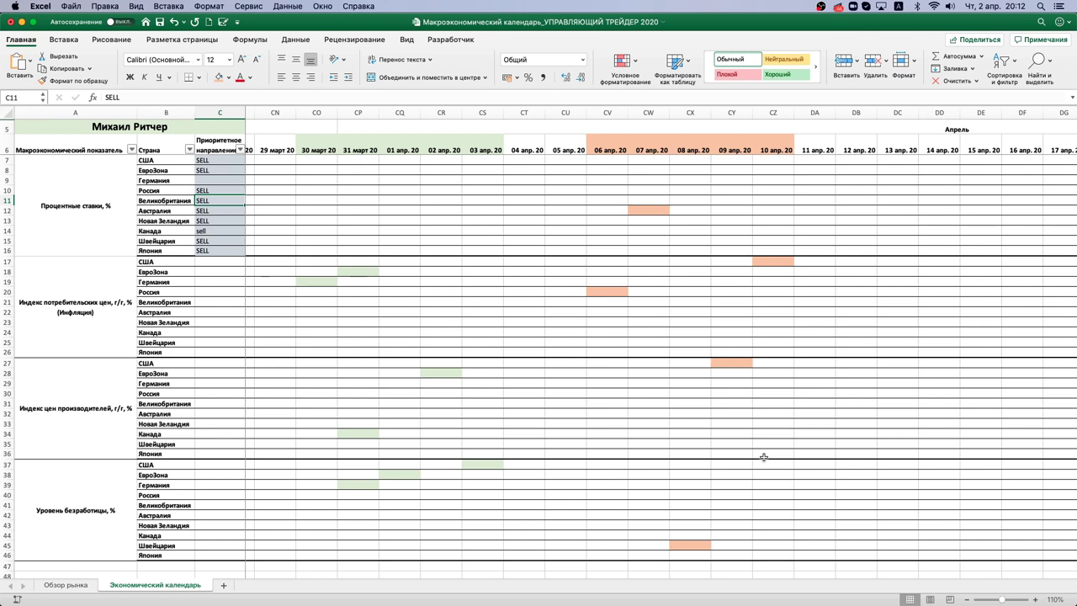
key(Down)
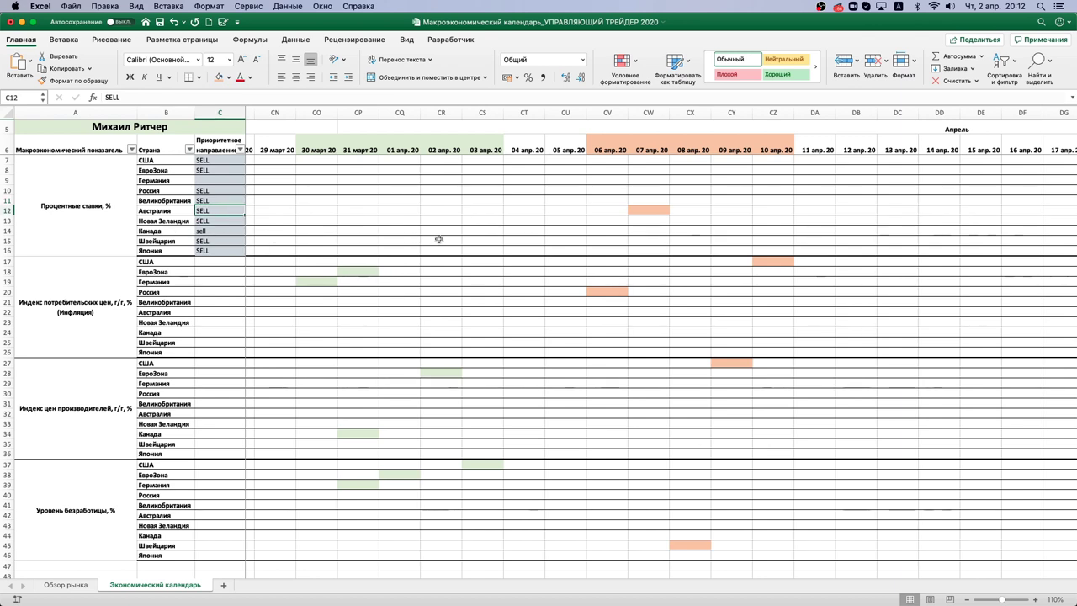
Switch to Trading Economics in Chrome, search for "austra" and open Australia's interest rate page from its Money indicators.
key(super+Tab)
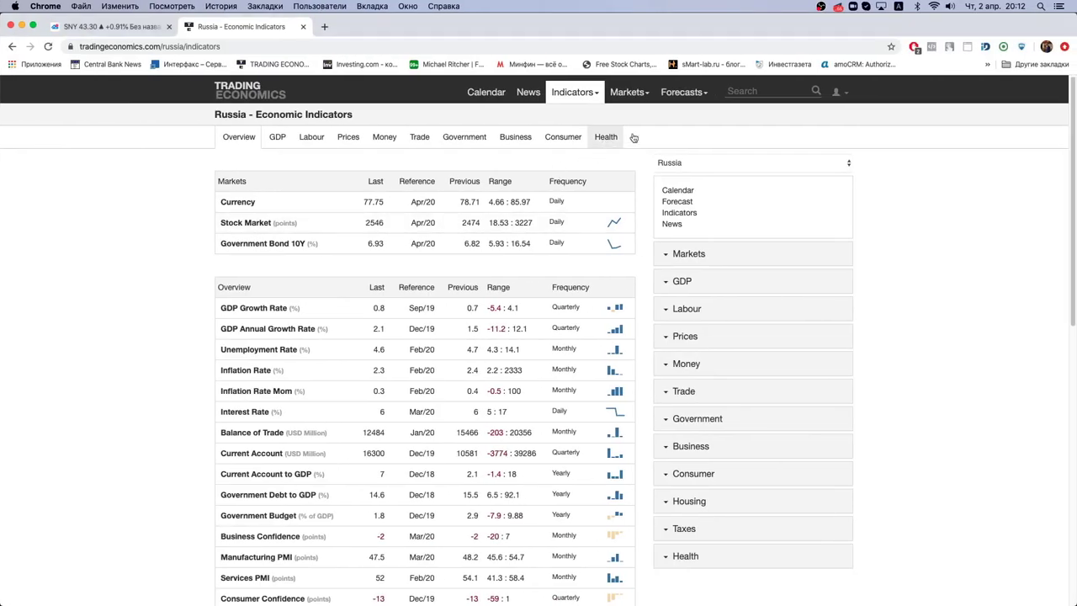
click(763, 91)
text(austra)
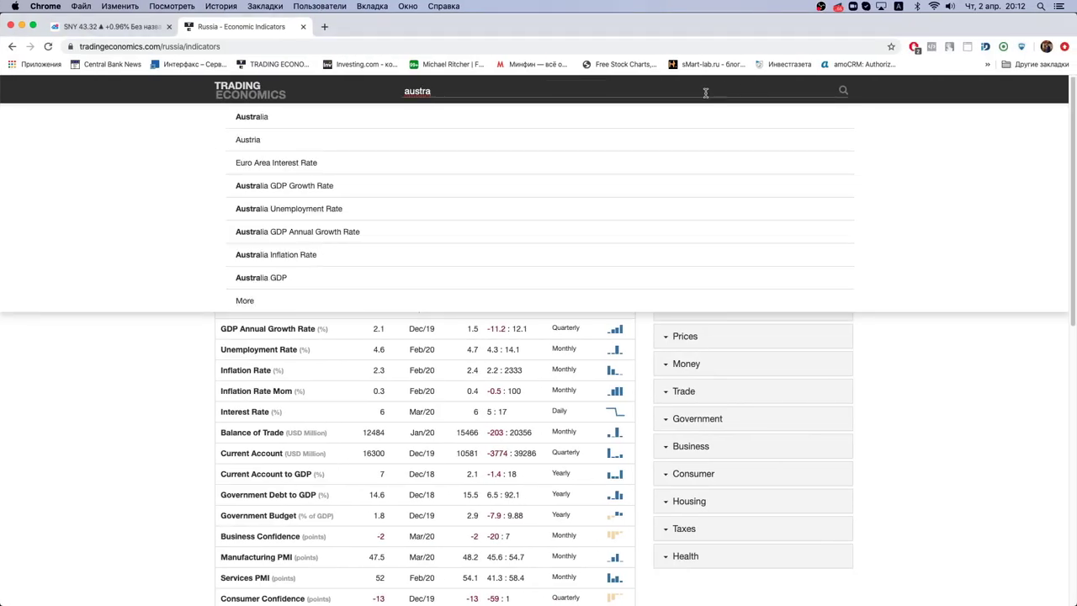
click(240, 116)
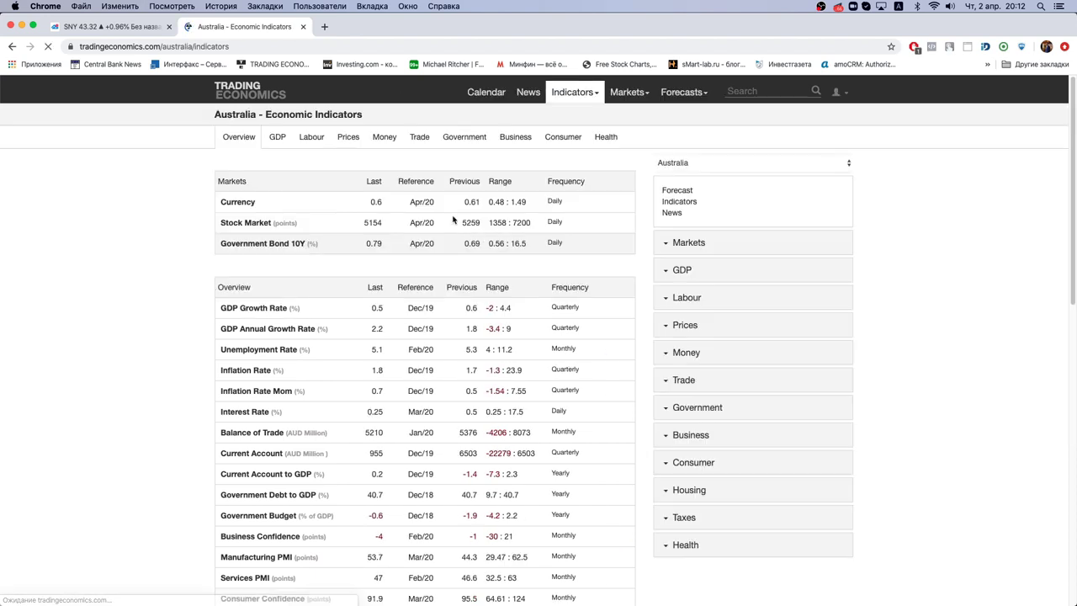
click(386, 140)
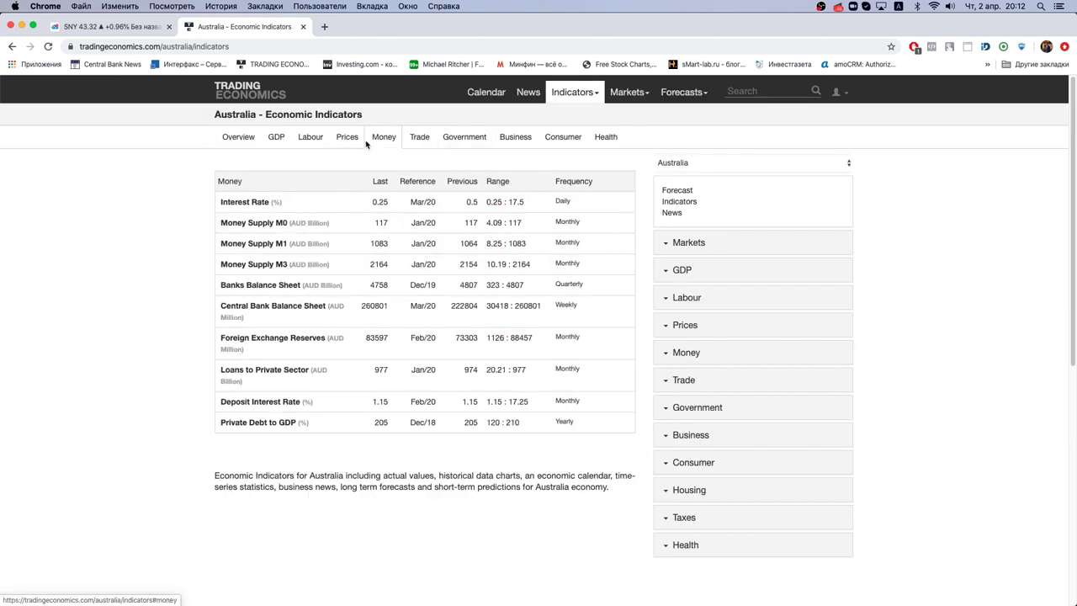
click(259, 203)
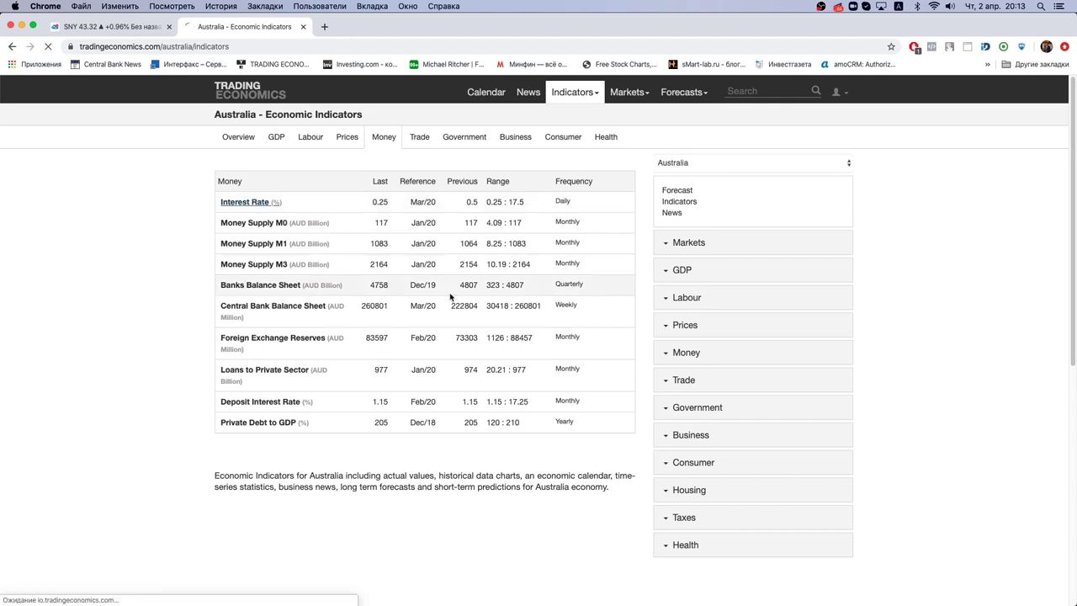
Examine Australia's interest rate decision schedule and history chart, then return to the country's indicators and view Prices.
scroll(434, 347, down, 3)
scroll(434, 346, down, 1)
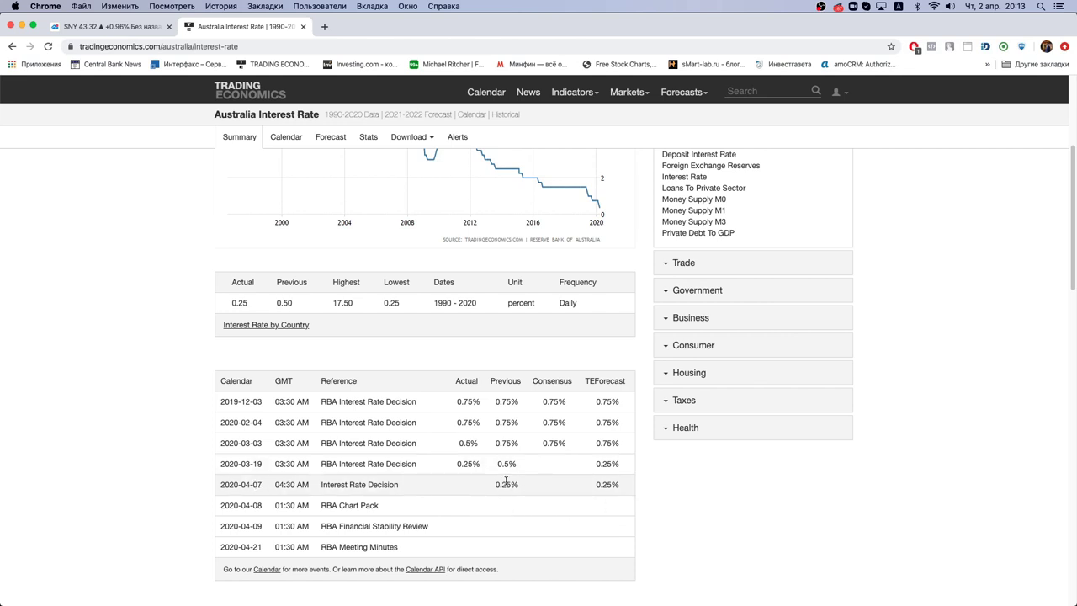
scroll(527, 479, up, 3)
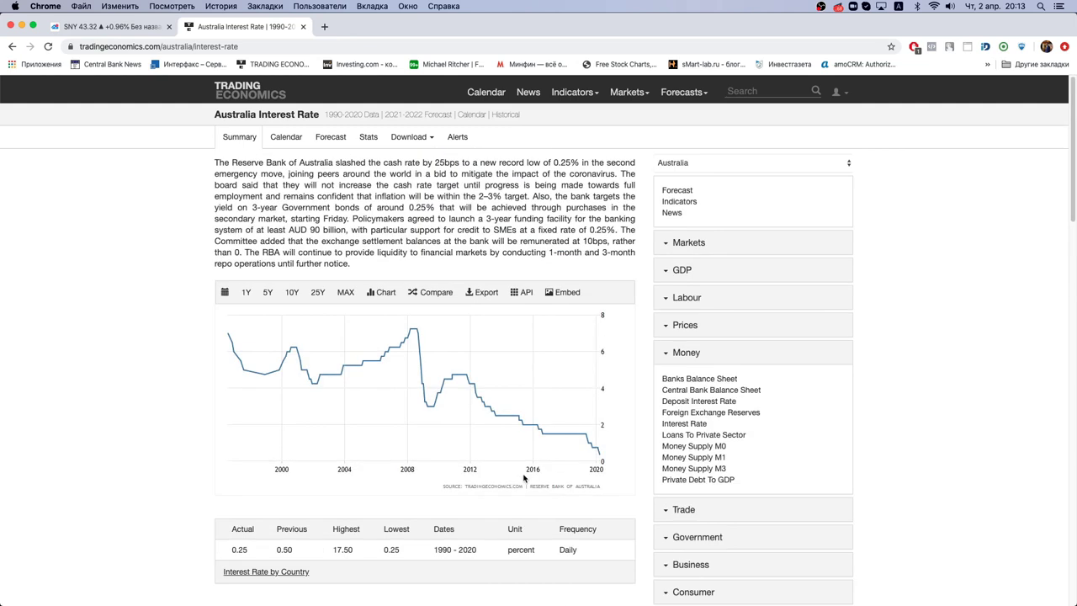
click(10, 47)
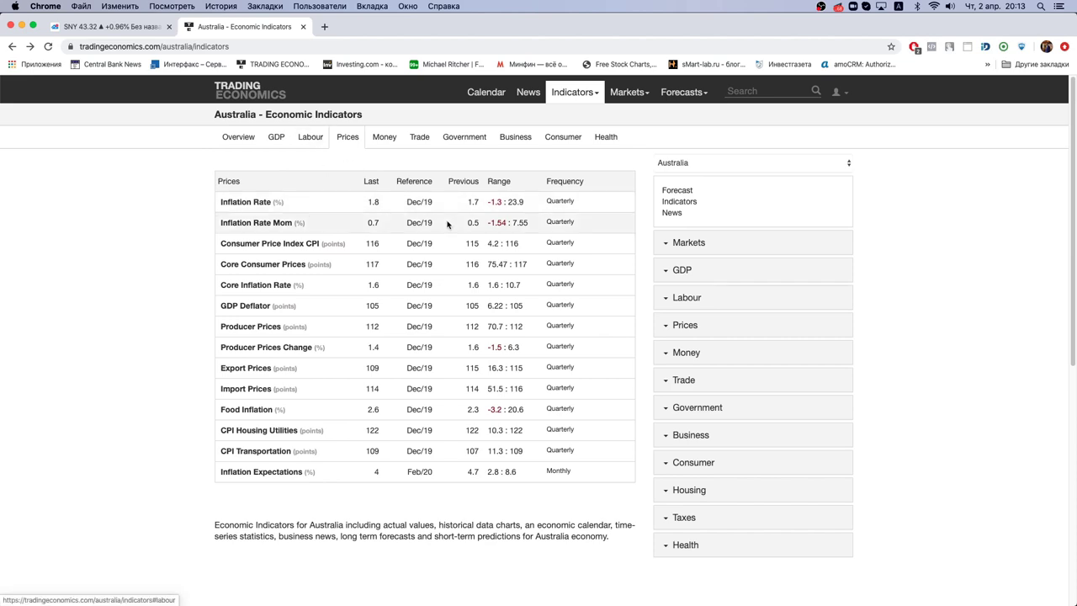
Return to the Excel calendar and set Canada's interest-rate priority direction in C14 to BUY.
key(ctrl+Left)
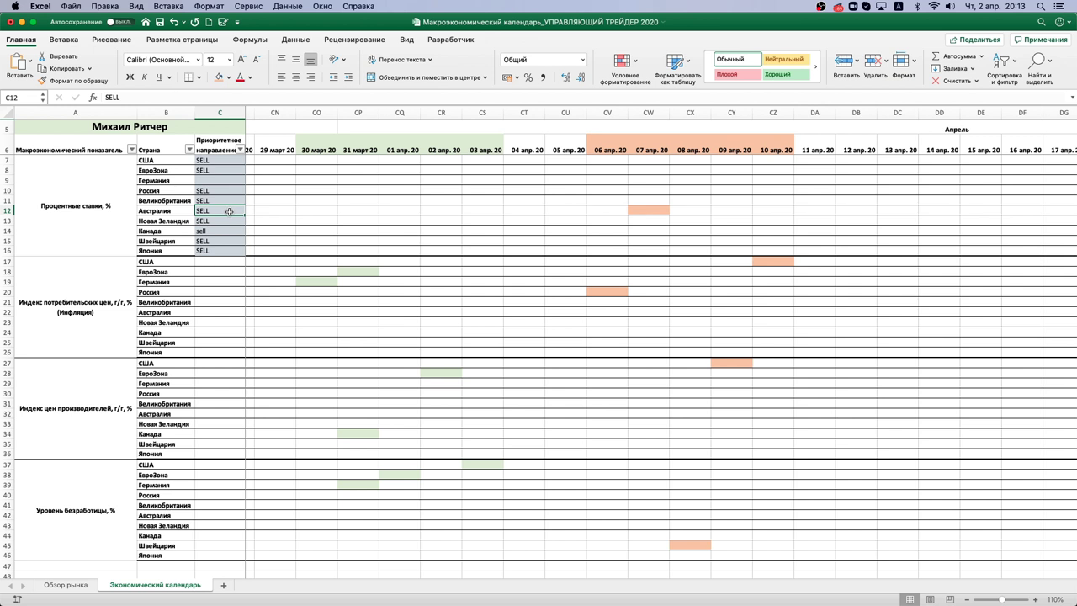
key(Down)
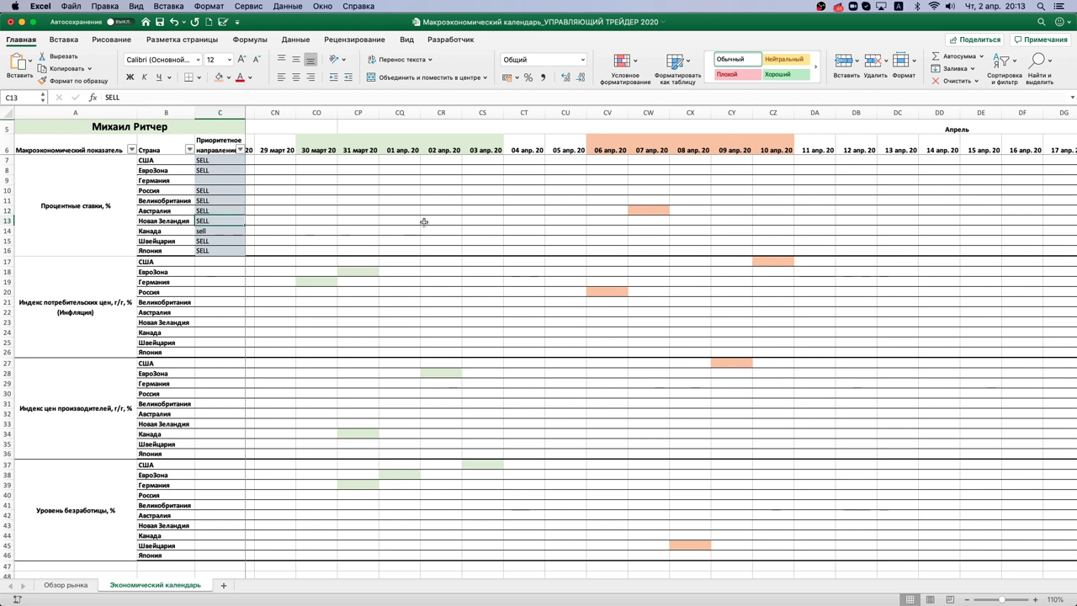
key(Down)
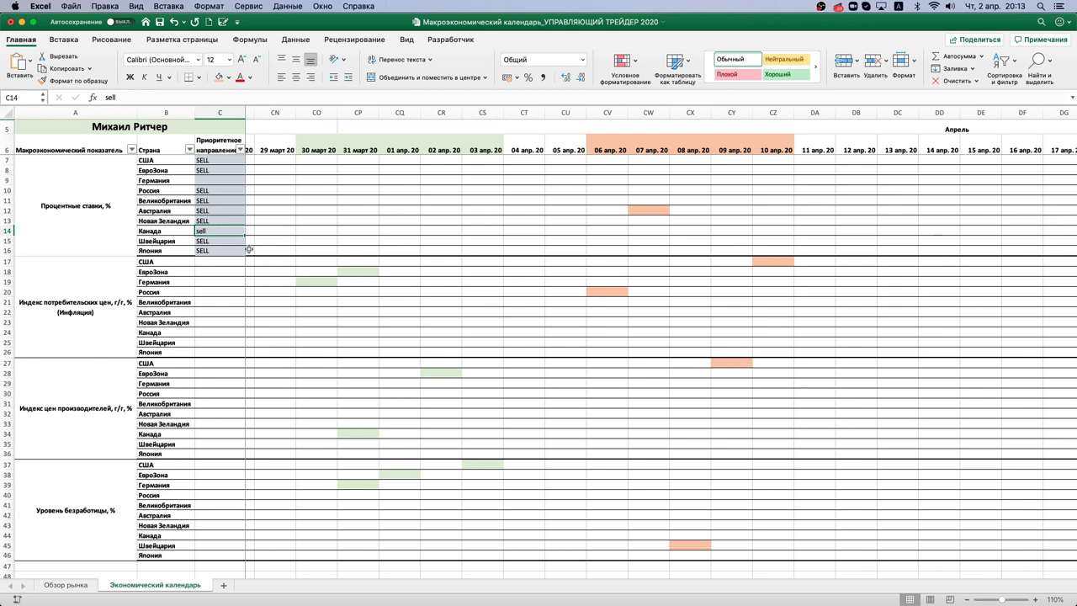
text(BUY)
key(Return)
Switch to Trading Economics in Chrome, search for "canada" and open Canada's Money indicators.
key(ctrl+Right)
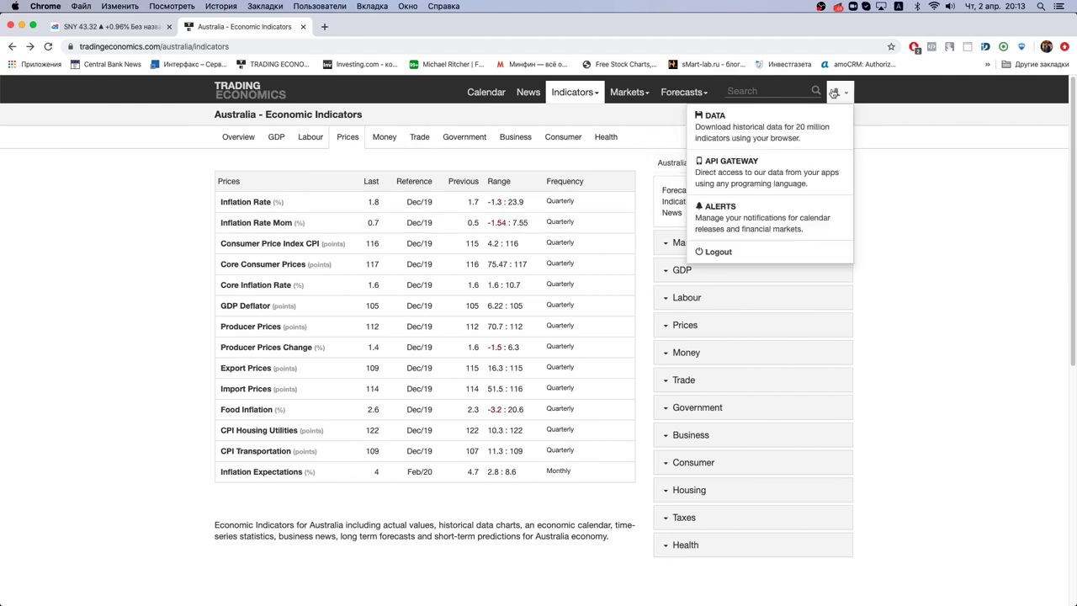
click(110, 26)
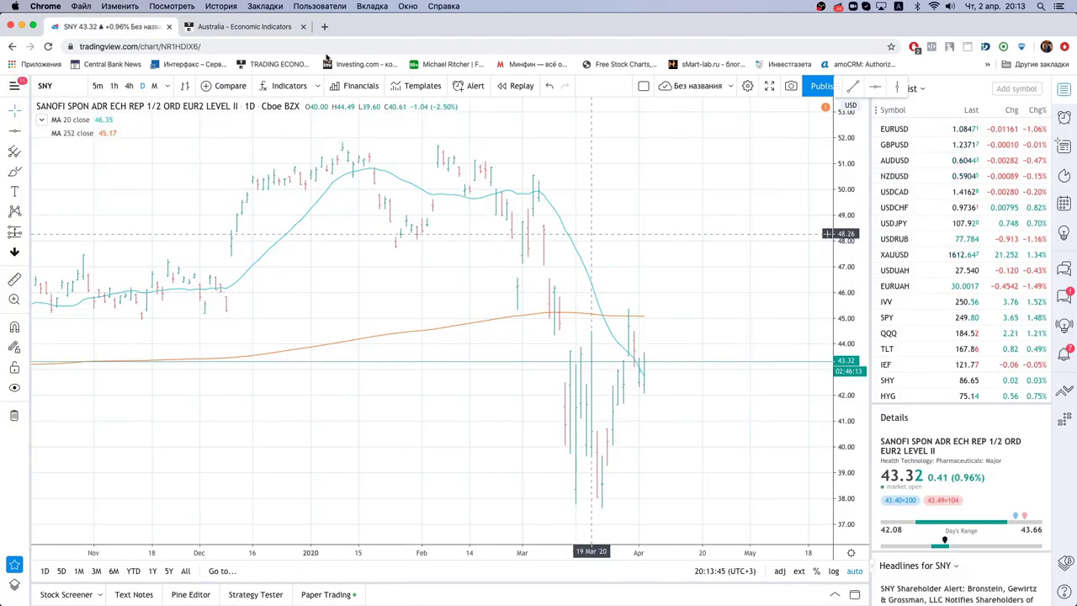
click(264, 26)
click(765, 92)
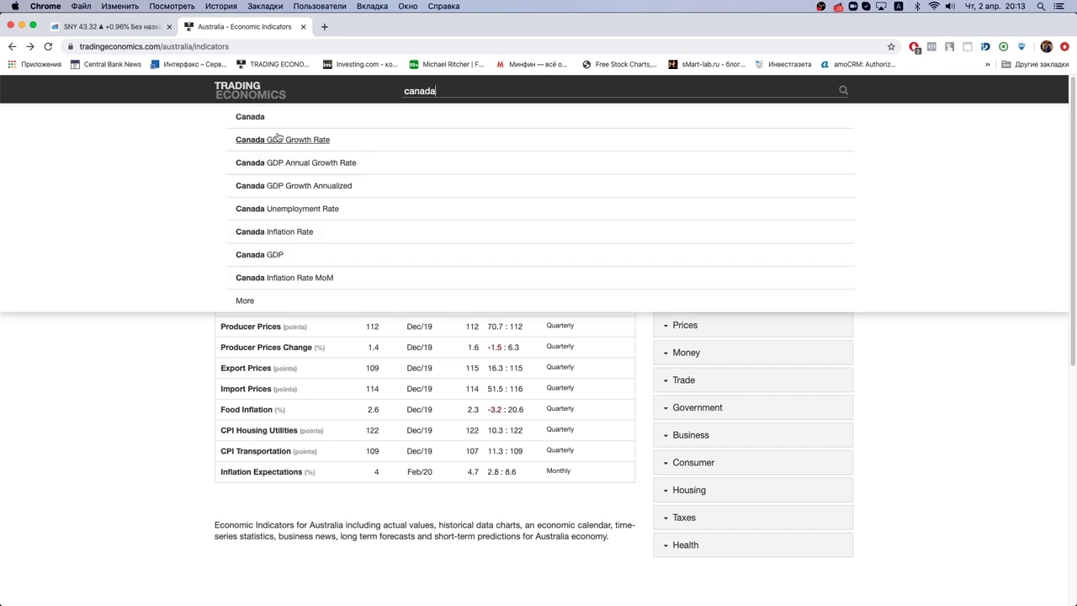
click(264, 124)
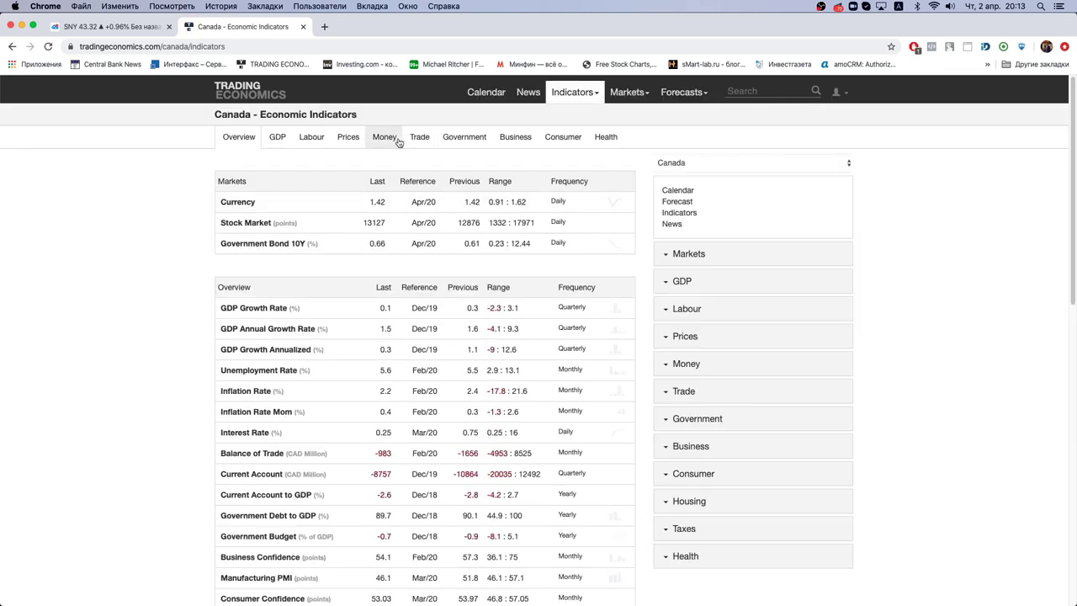
click(384, 137)
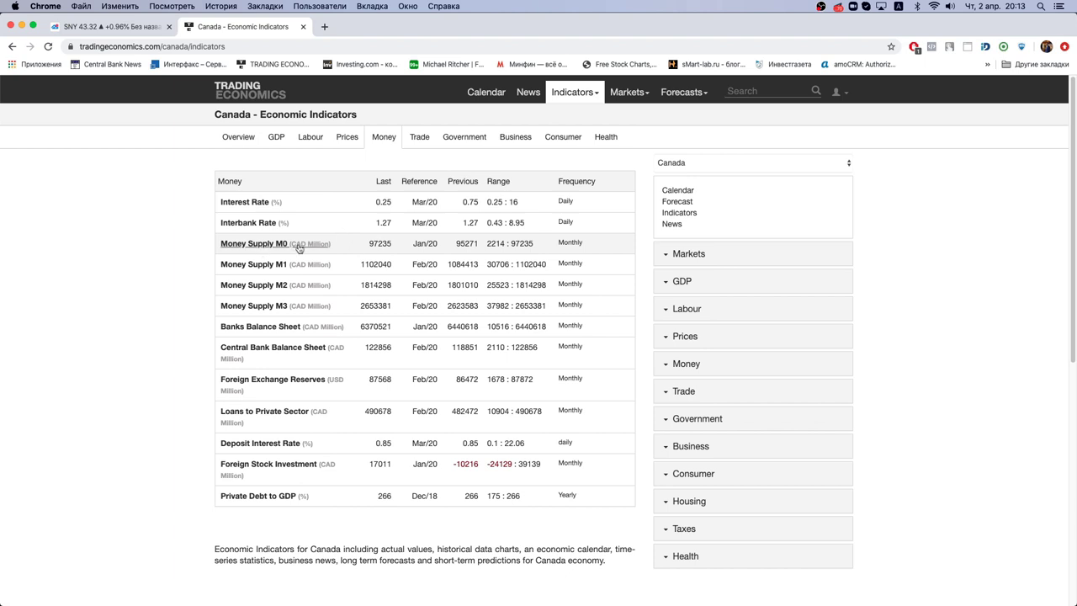
Open Canada's Money Supply M0 page in a separate tab, examine its chart and close the tab.
super+click(285, 244)
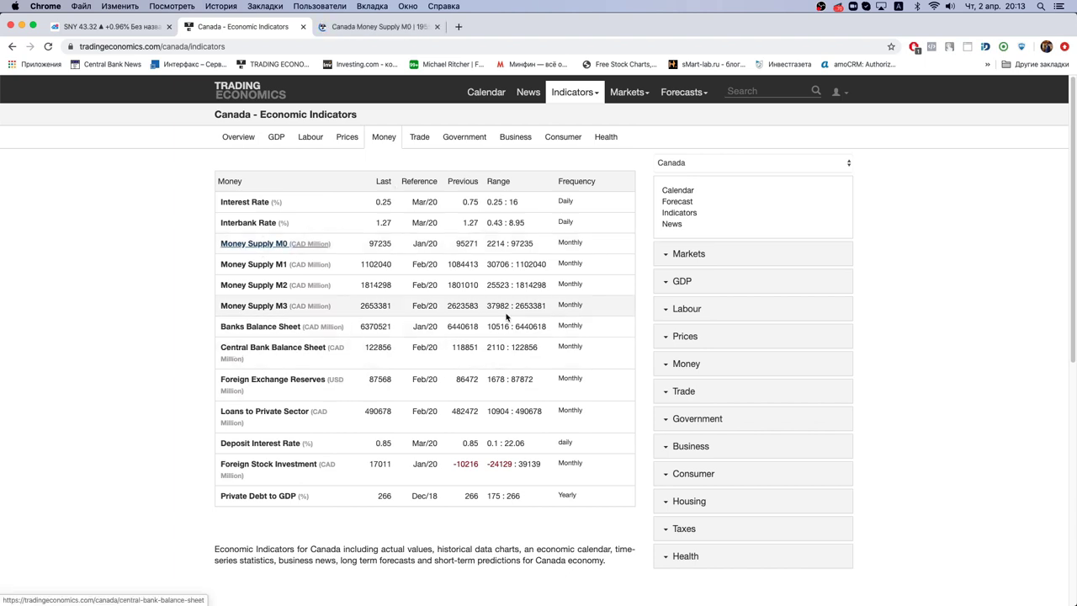
click(365, 28)
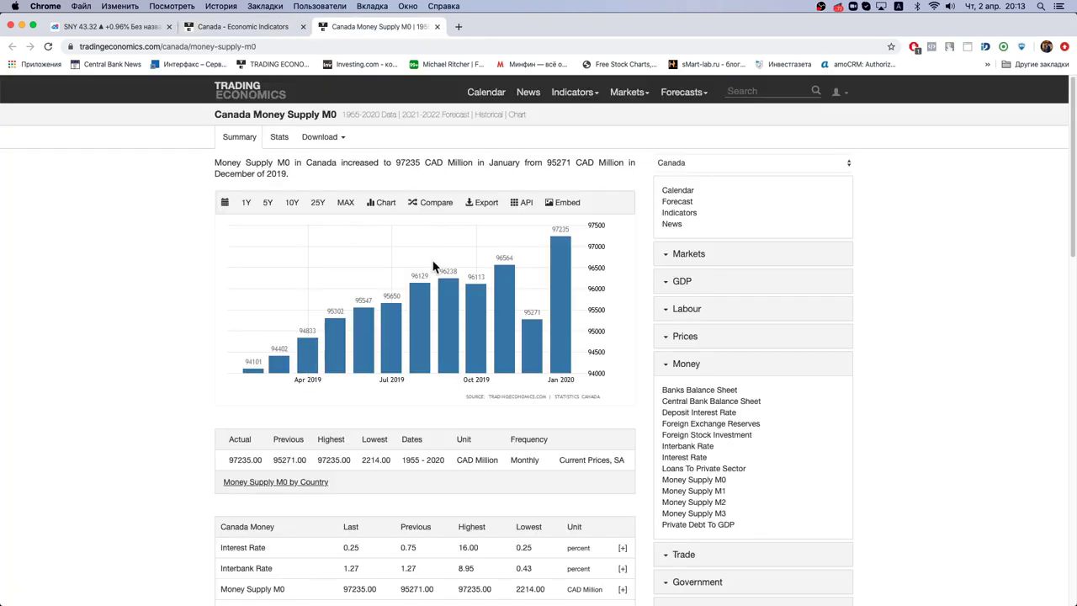
click(436, 28)
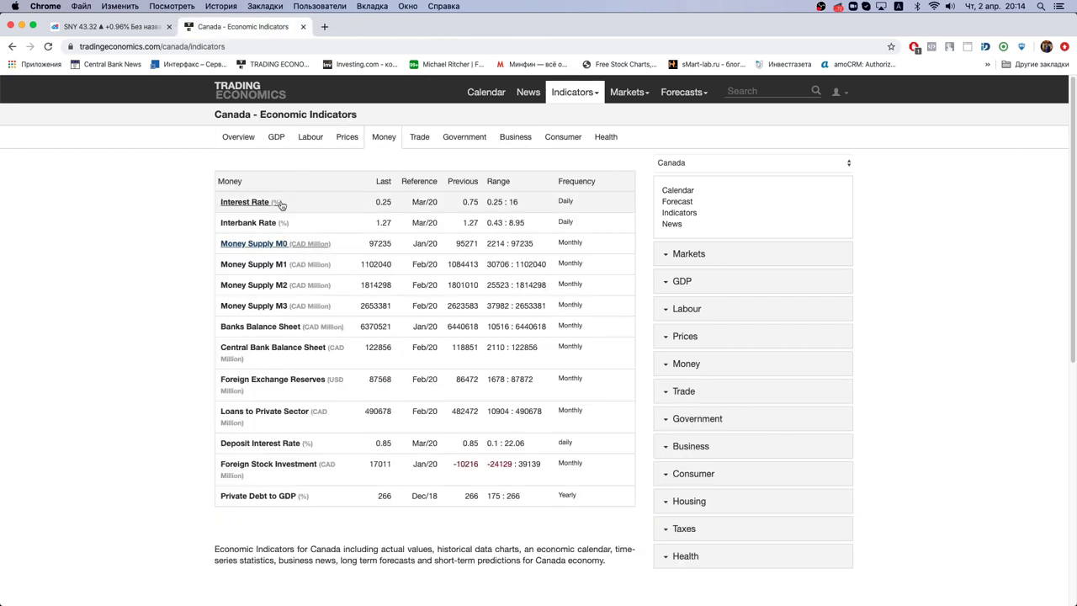
Examine Canada's interest rate summary and history chart, then return to the country's indicators and view Prices.
click(252, 203)
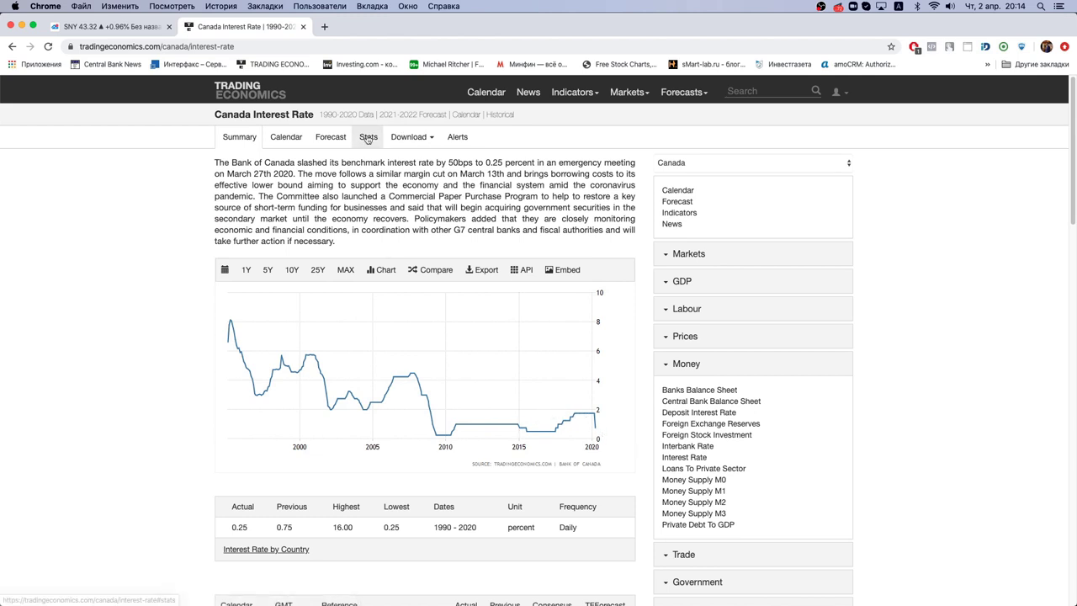
key(super+bracketleft)
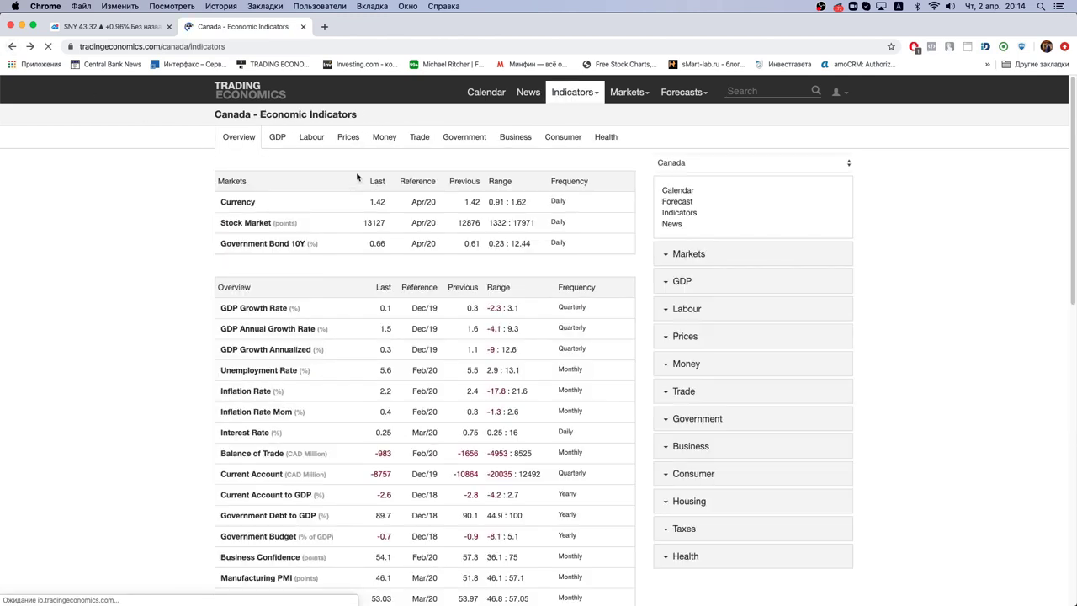
click(348, 138)
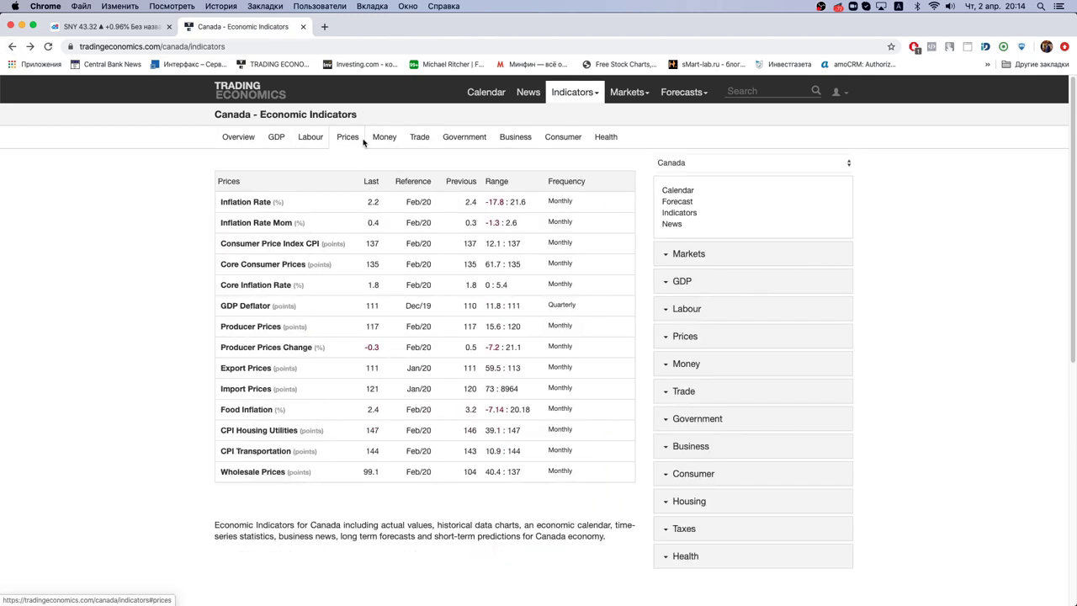
Open Canada's 10-year government bond from the Overview indicators and examine its yield chart and bonds table.
click(239, 137)
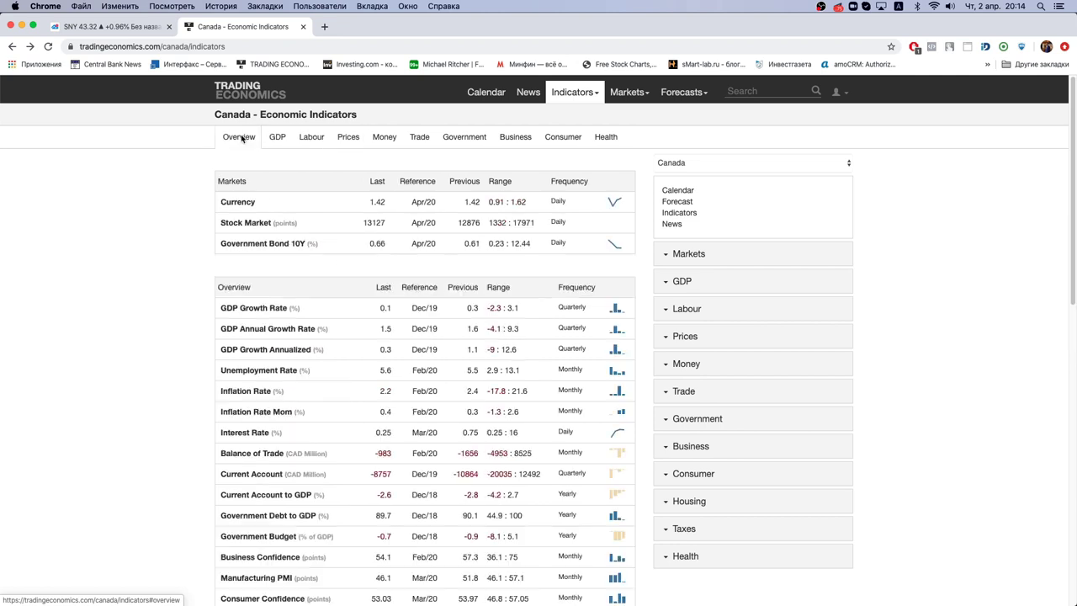
click(277, 244)
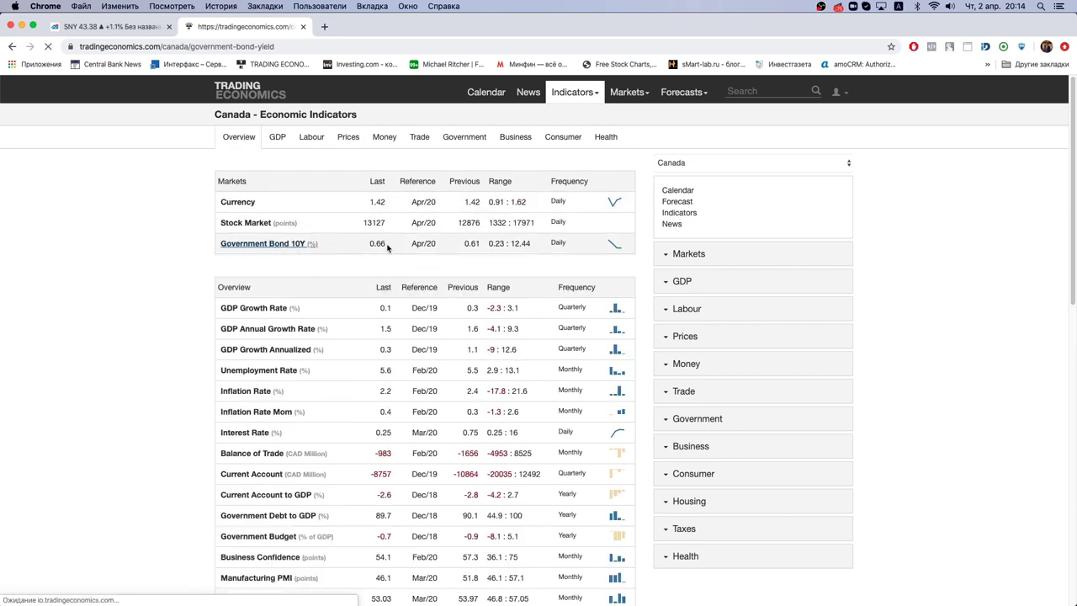
scroll(194, 364, down, 2)
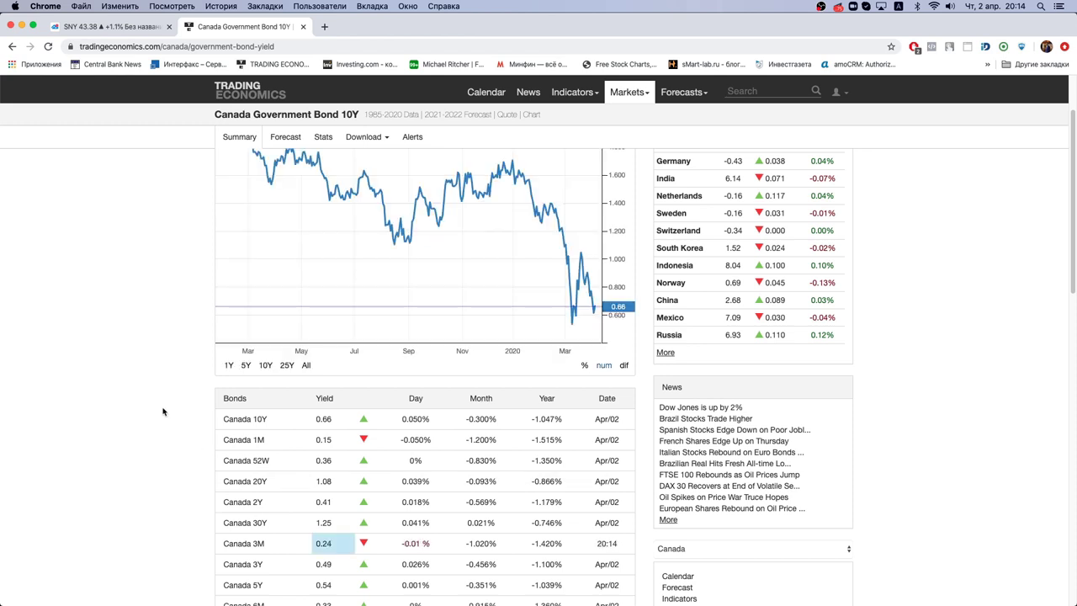
scroll(163, 411, up, 2)
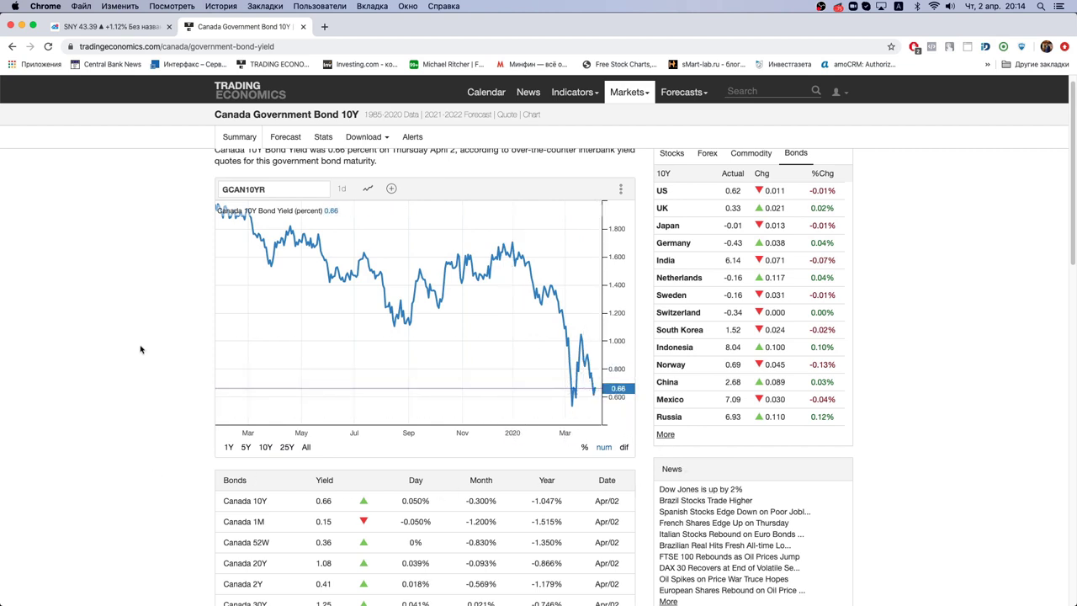
Switch to TradingView, open the UKOIL chart from the watchlist and examine the recent Brent crude price movement.
click(105, 26)
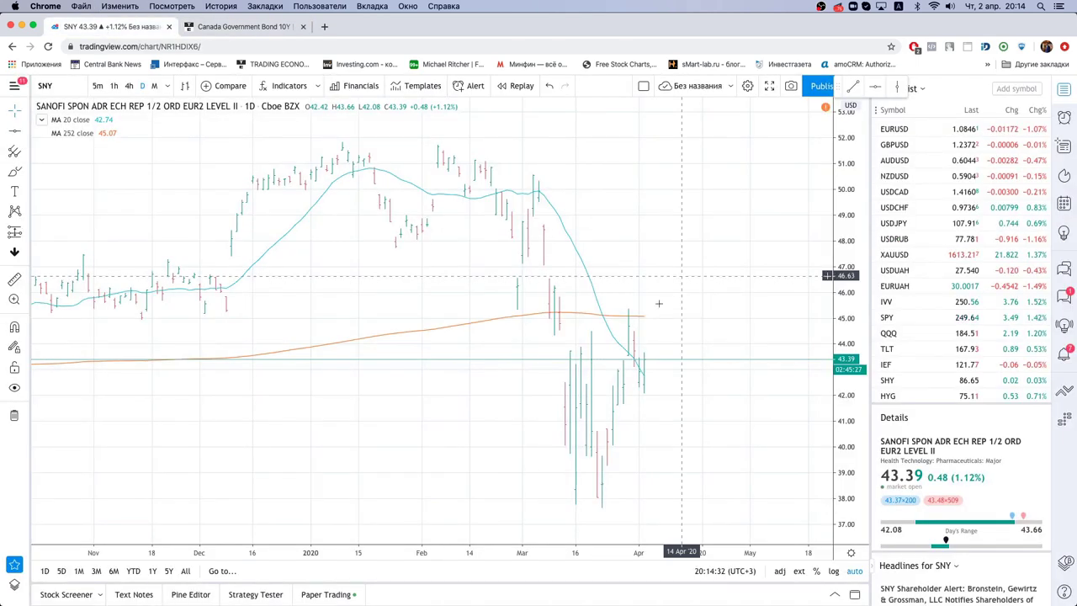
scroll(953, 329, down, 10)
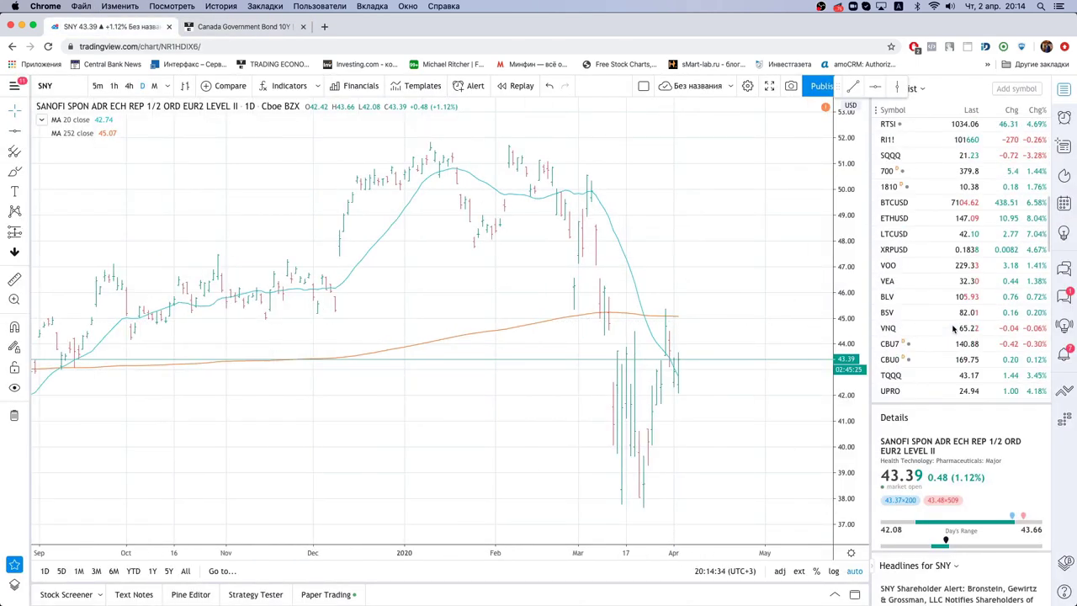
scroll(953, 329, down, 10)
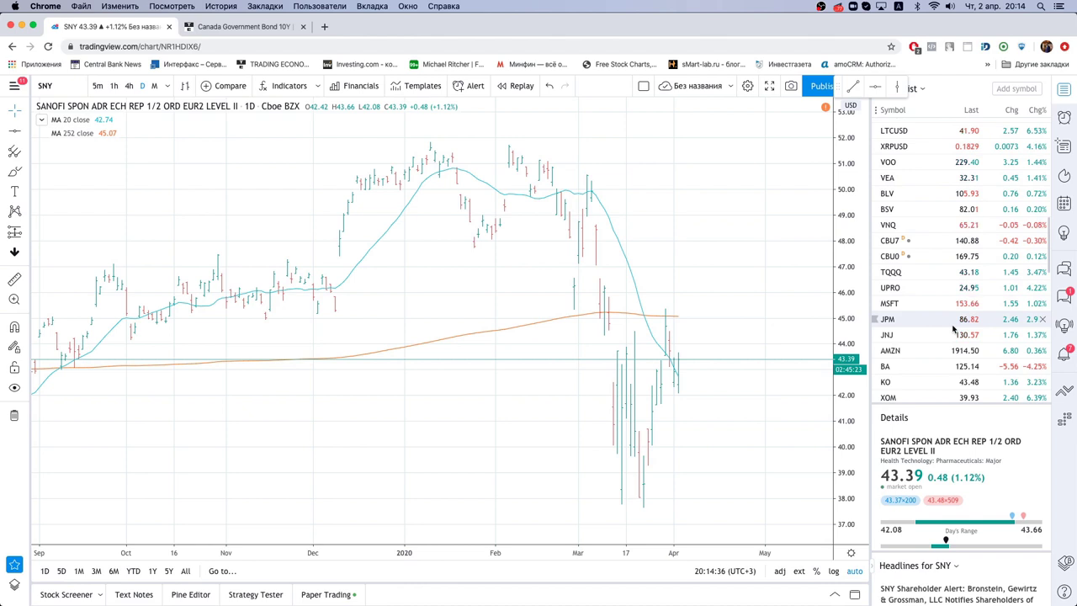
scroll(953, 330, down, 5)
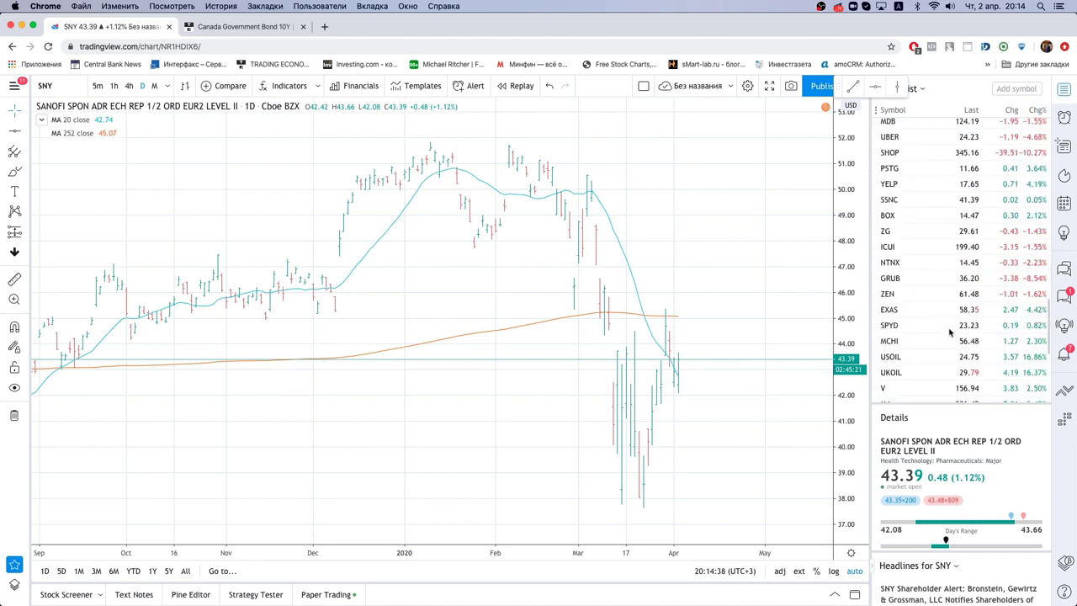
click(932, 372)
scroll(782, 429, up, 1)
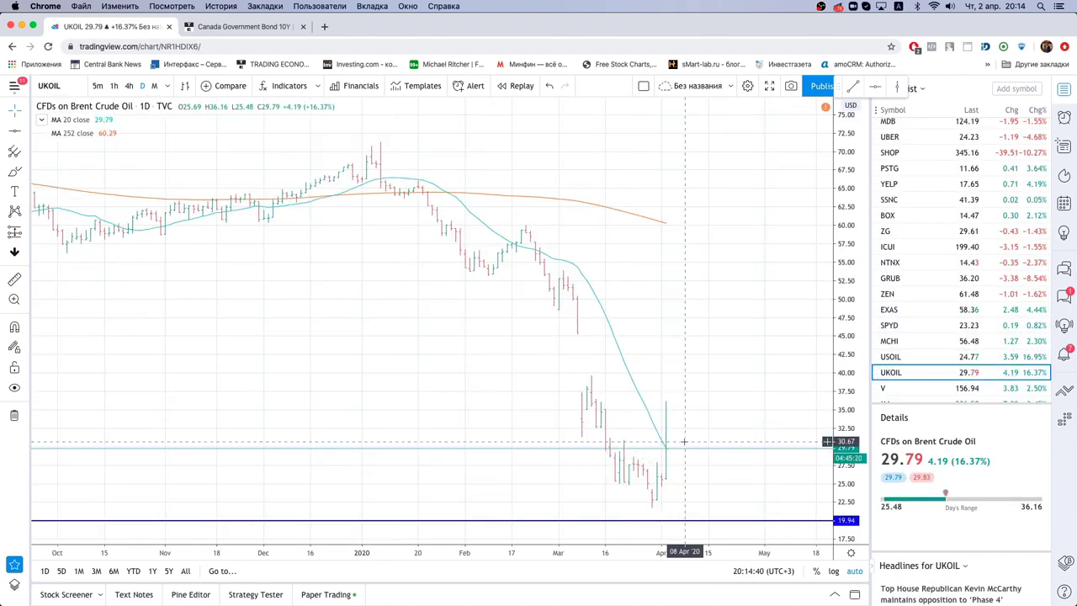
scroll(694, 399, up, 1)
scroll(686, 452, up, 1)
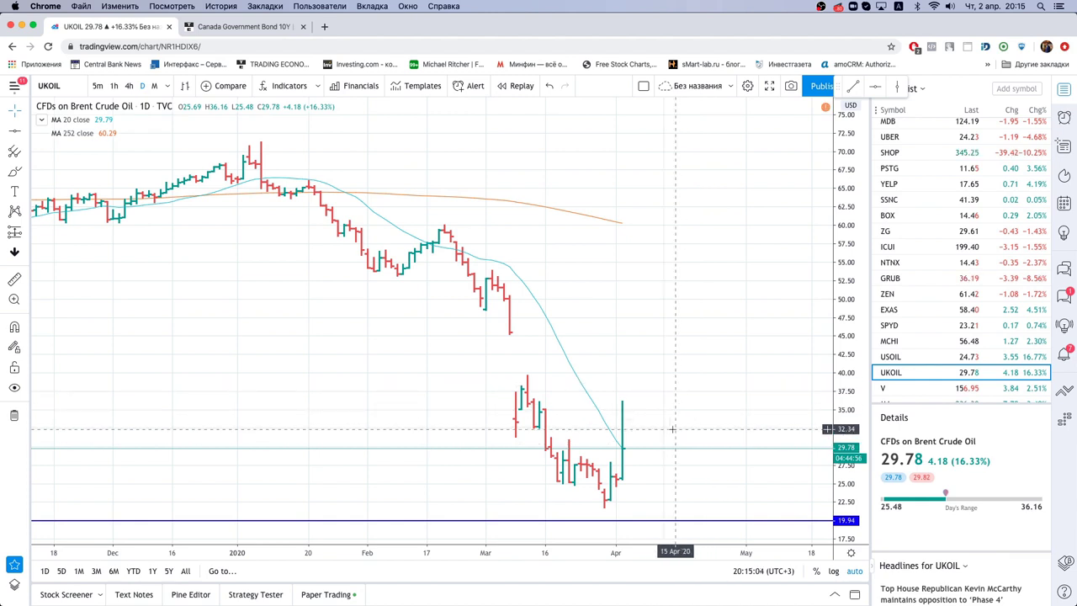
scroll(678, 445, down, 2)
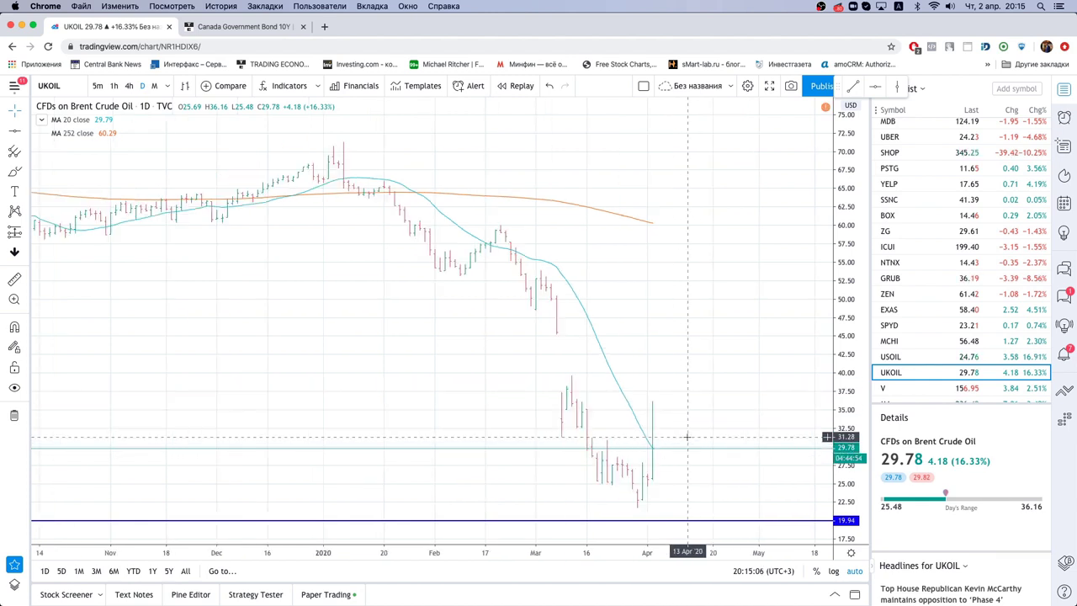
scroll(687, 437, up, 2)
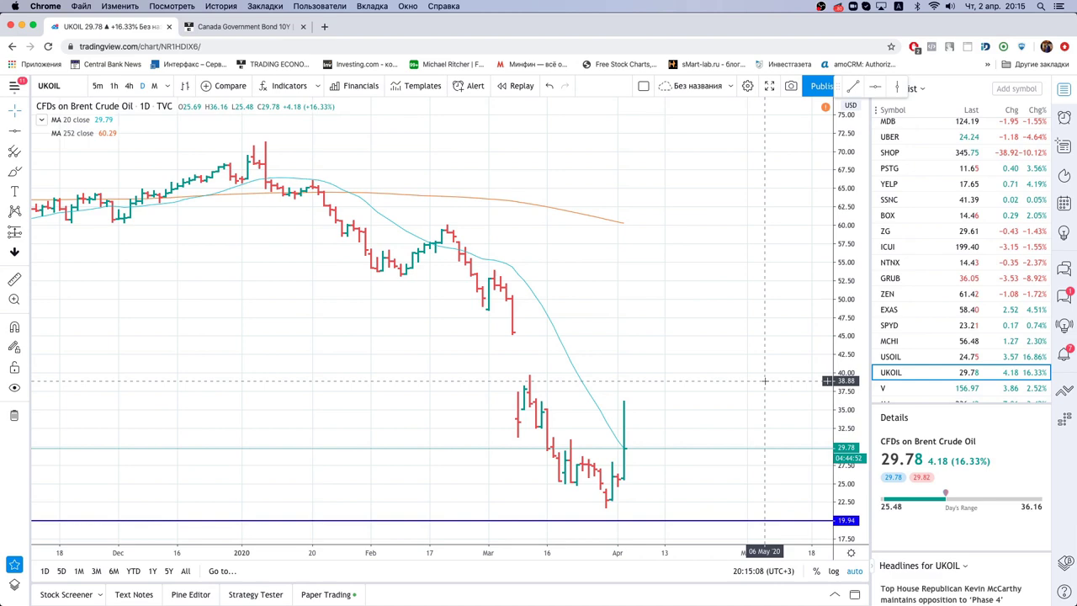
Return to the Excel calendar and set Russia's interest-rate priority direction in C10 to BUY.
key(super+Tab)
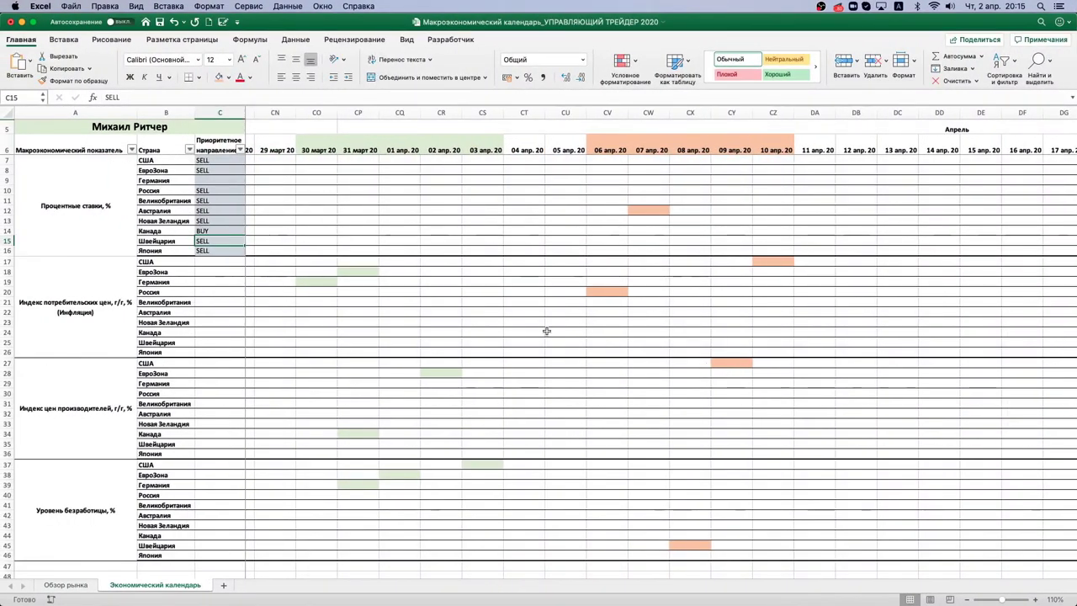
key(Up)
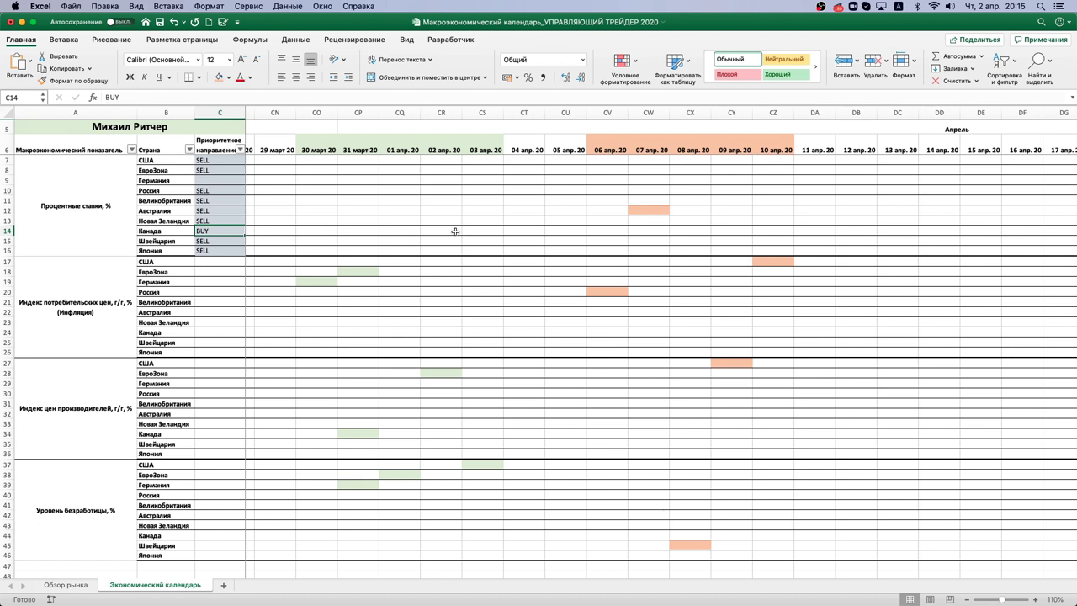
key(Up)
key(Up)
key(Up)
key(Up)
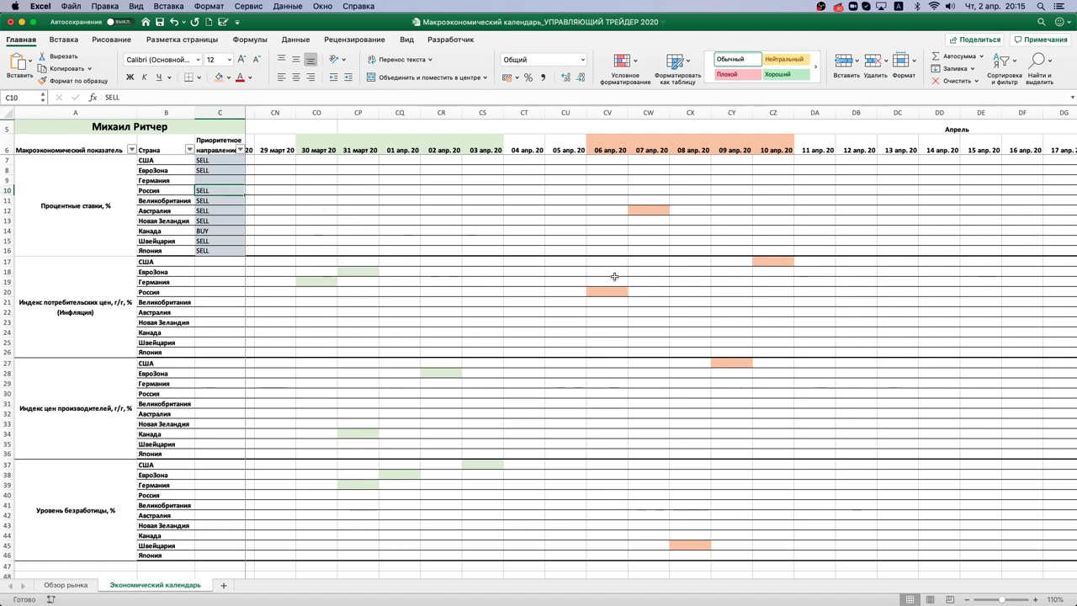
text(BUY)
key(Return)
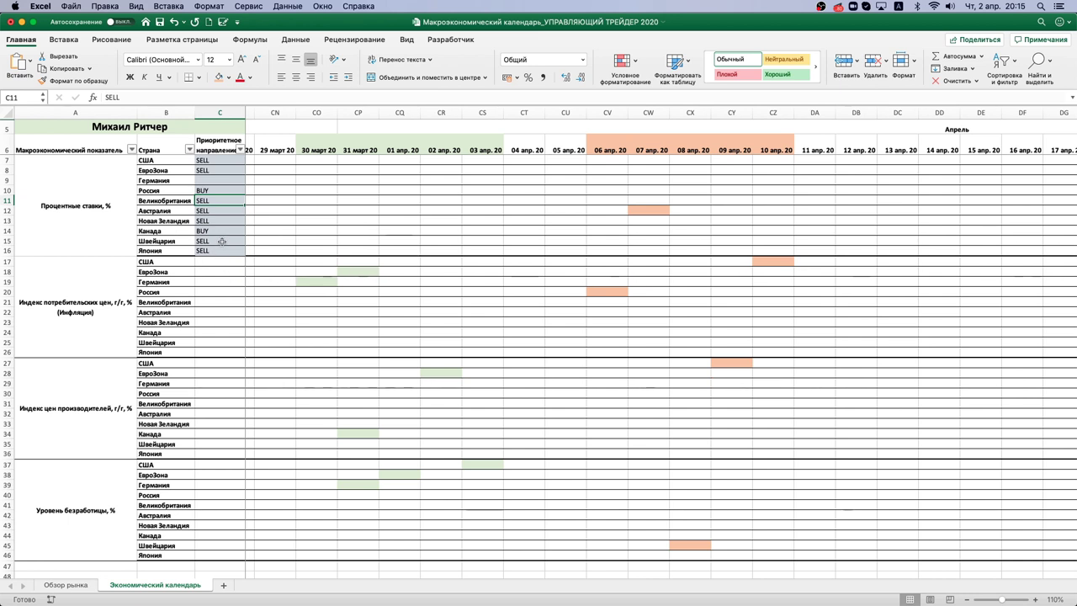
Switch back to Trading Economics in Chrome and open the country comparison table on its home page.
drag(218, 241, 218, 246)
key(super+Tab)
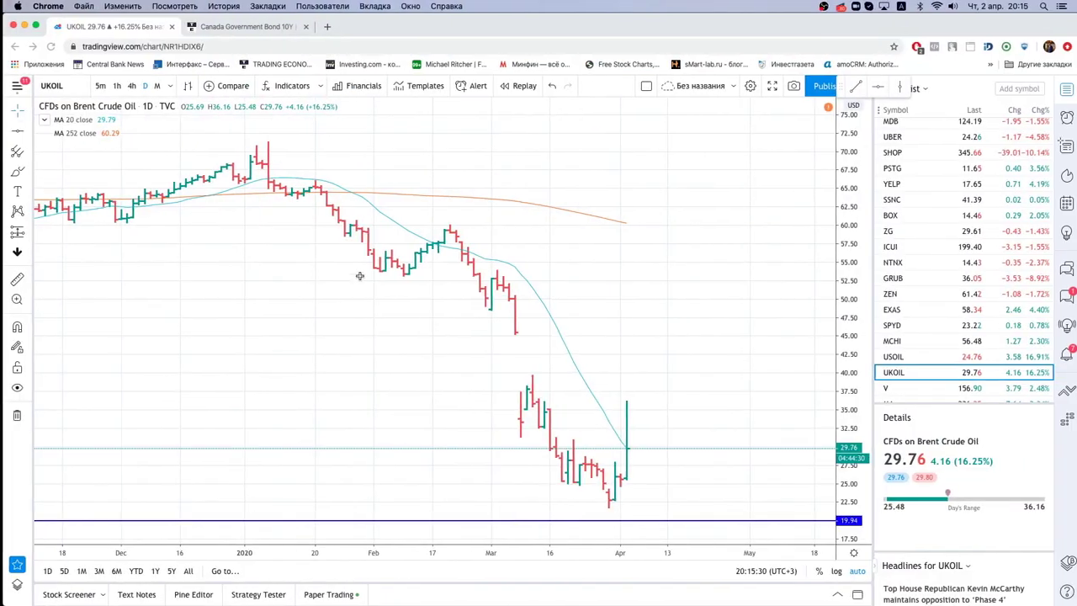
click(235, 26)
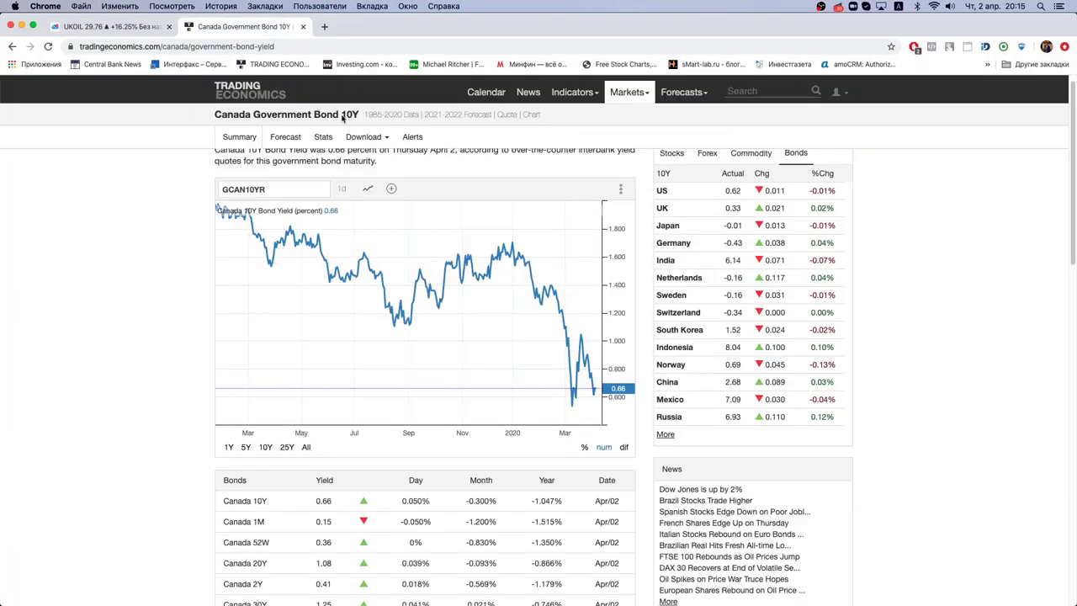
click(250, 92)
scroll(171, 349, down, 5)
scroll(171, 350, down, 4)
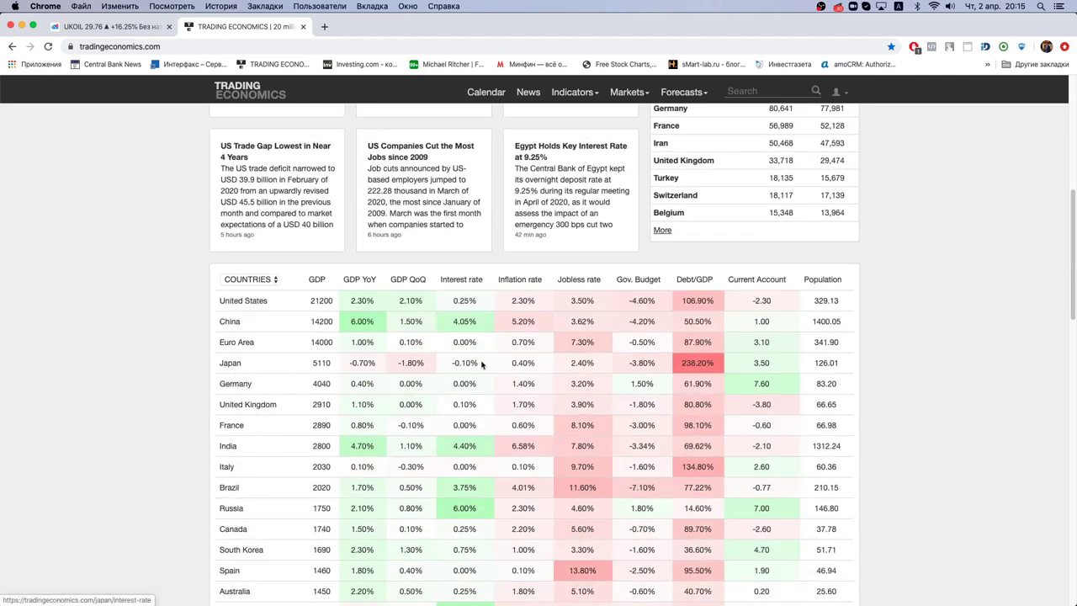
Open Japan's and Switzerland's inflation rate pages in separate tabs from the country table and examine both summaries and charts.
super+click(519, 365)
scroll(305, 452, down, 5)
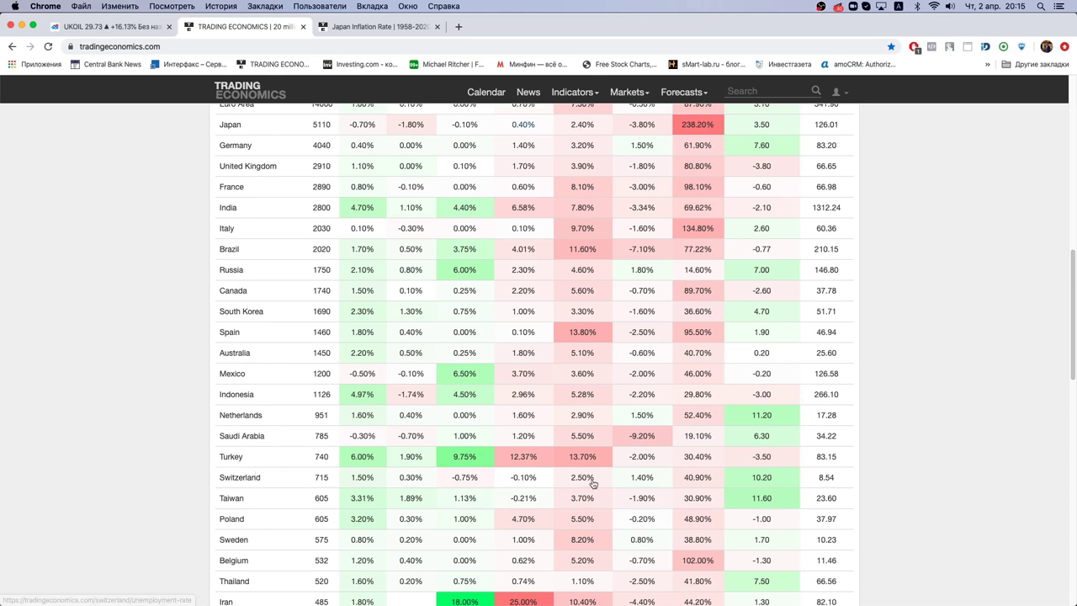
scroll(529, 482, up, 3)
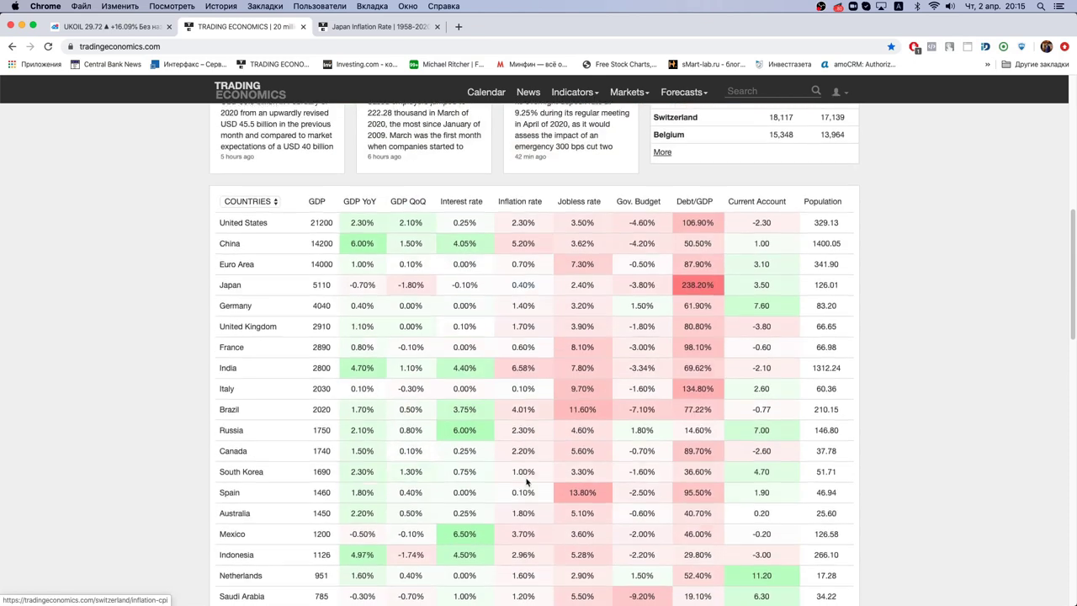
scroll(527, 483, down, 1)
scroll(527, 482, down, 1)
super+click(396, 162)
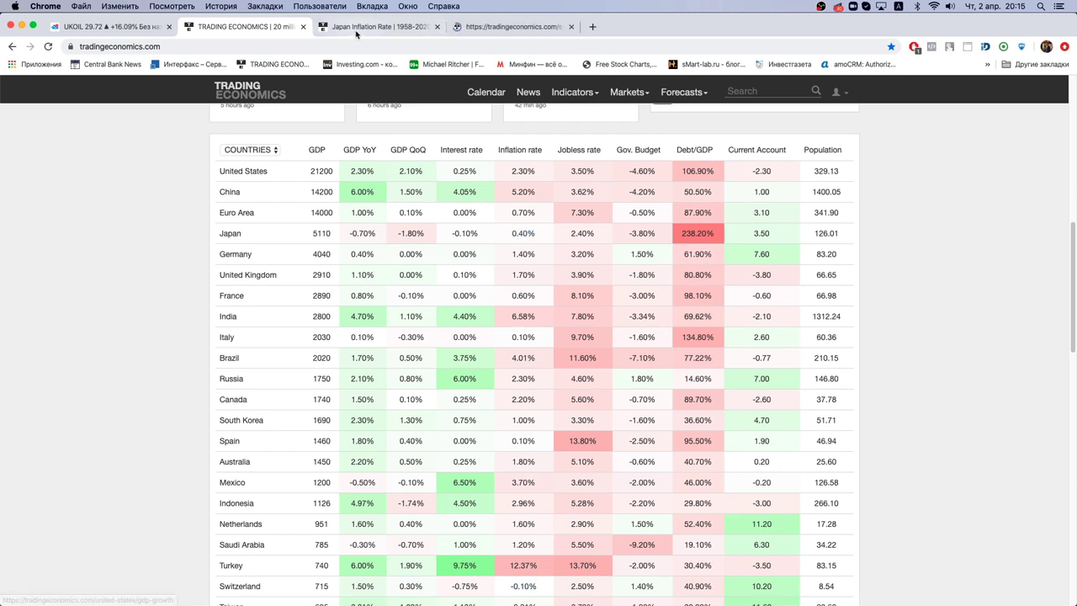
click(356, 29)
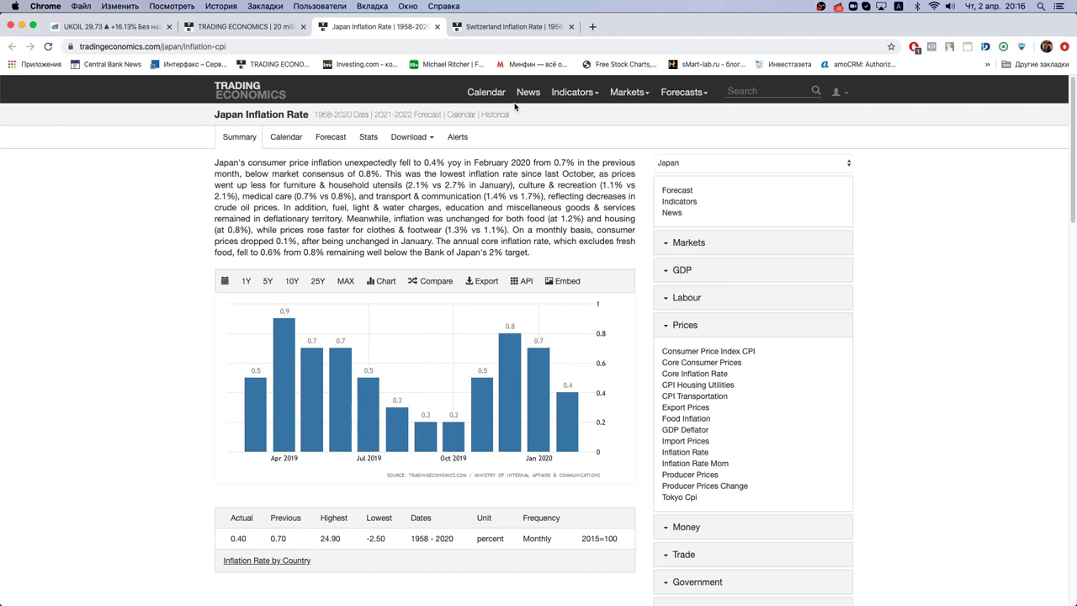
click(518, 27)
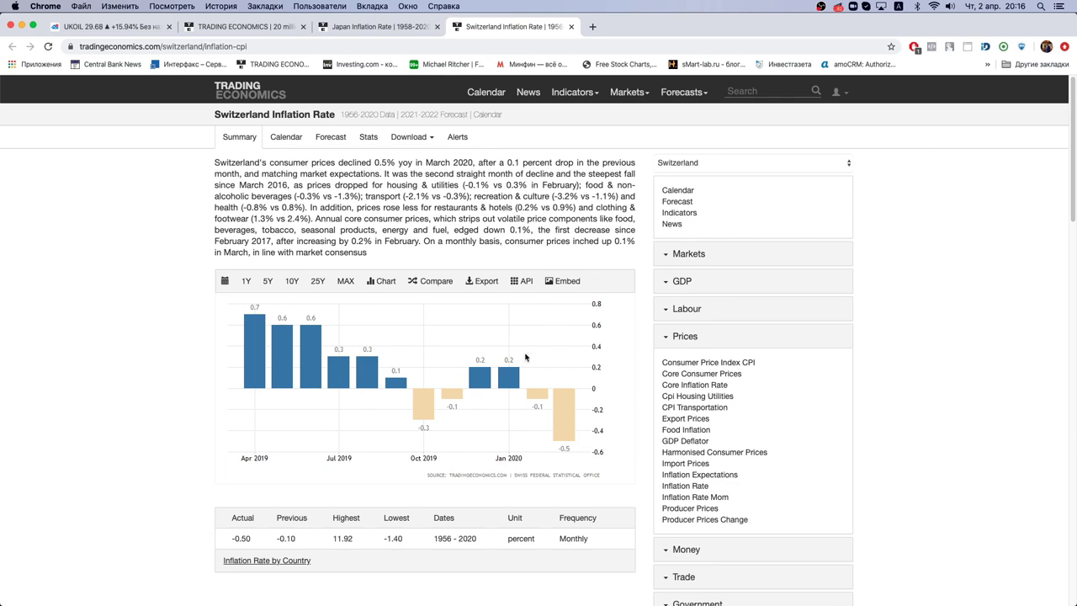
Return to the Excel macroeconomic calendar and open the "Обзор рынка" sheet with the currency matrix.
key(super+Tab)
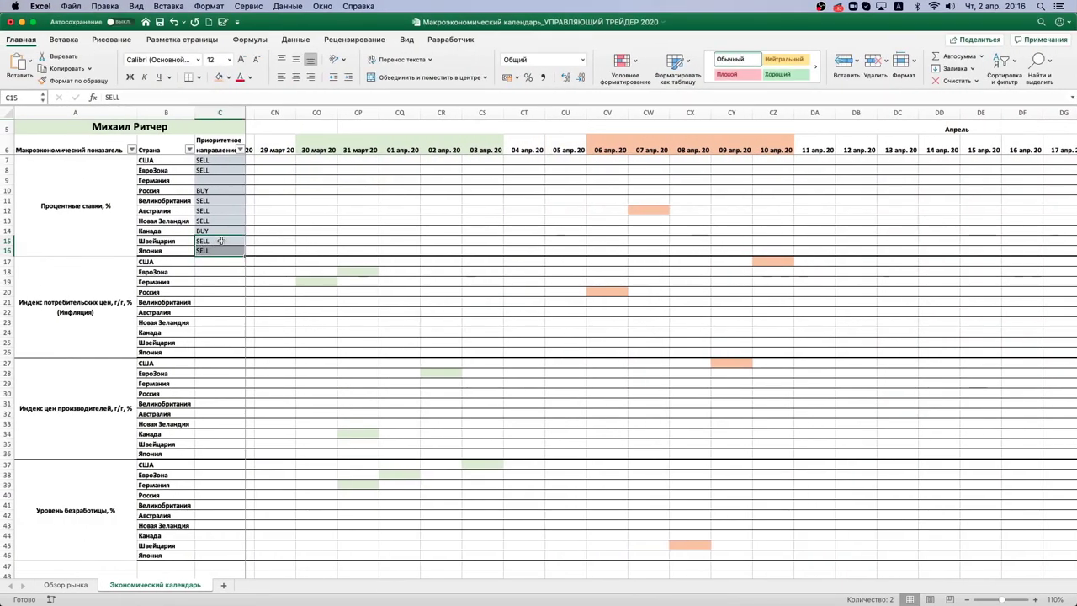
click(400, 342)
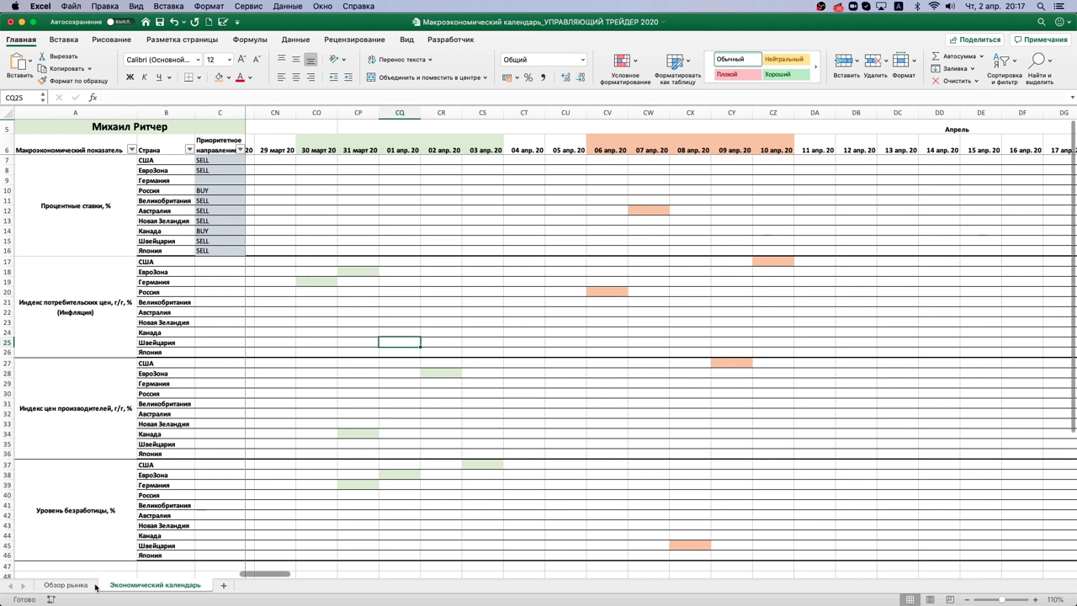
click(69, 584)
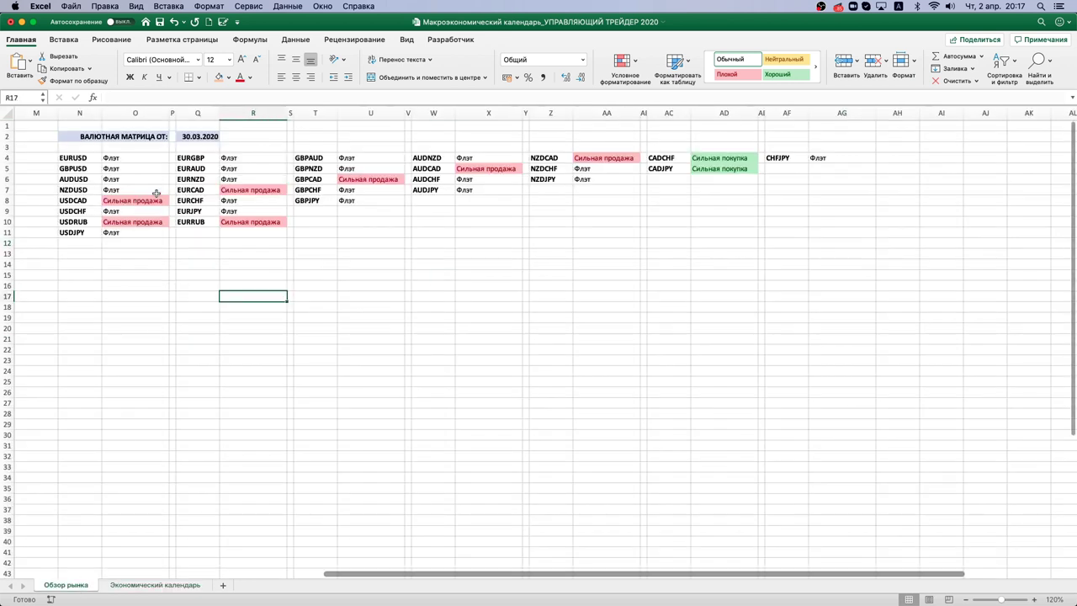
Set the currency matrix date in Q2 to 03.04.2020.
click(756, 277)
drag(863, 289, 148, 144)
click(200, 138)
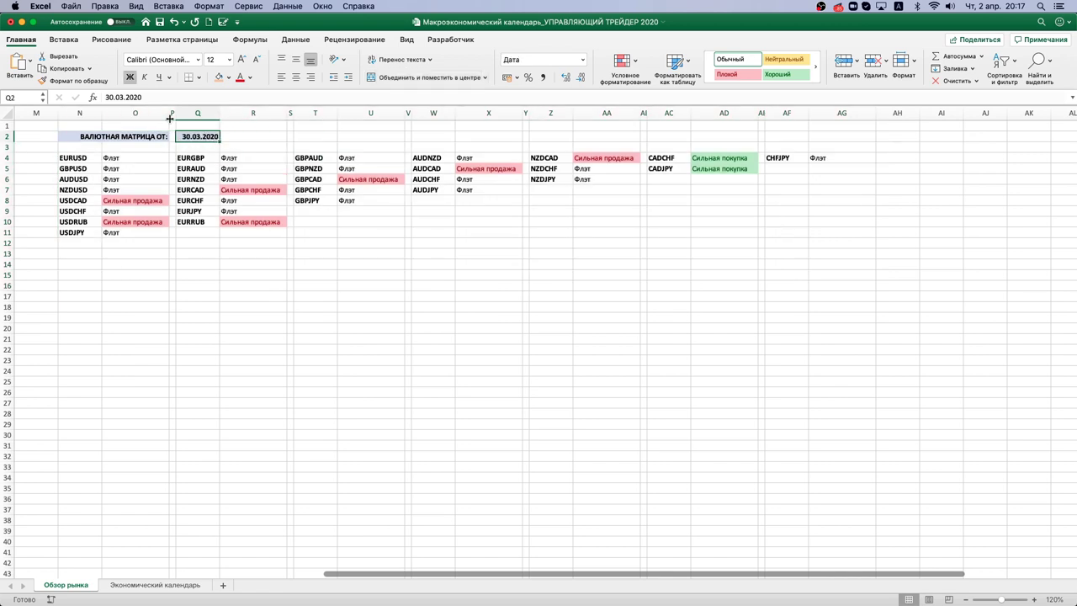
click(109, 97)
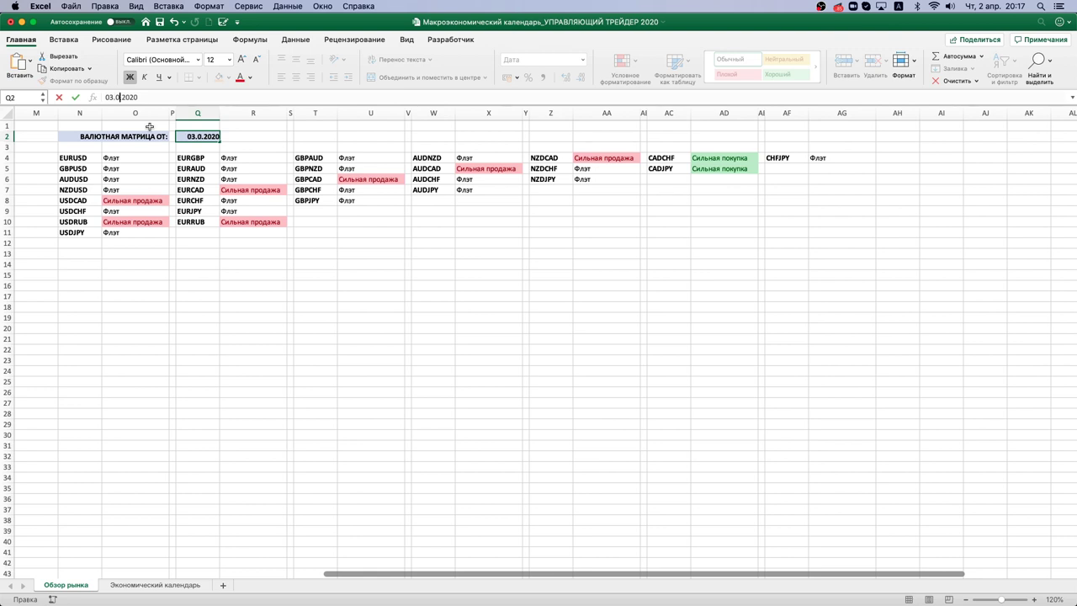
key(Return)
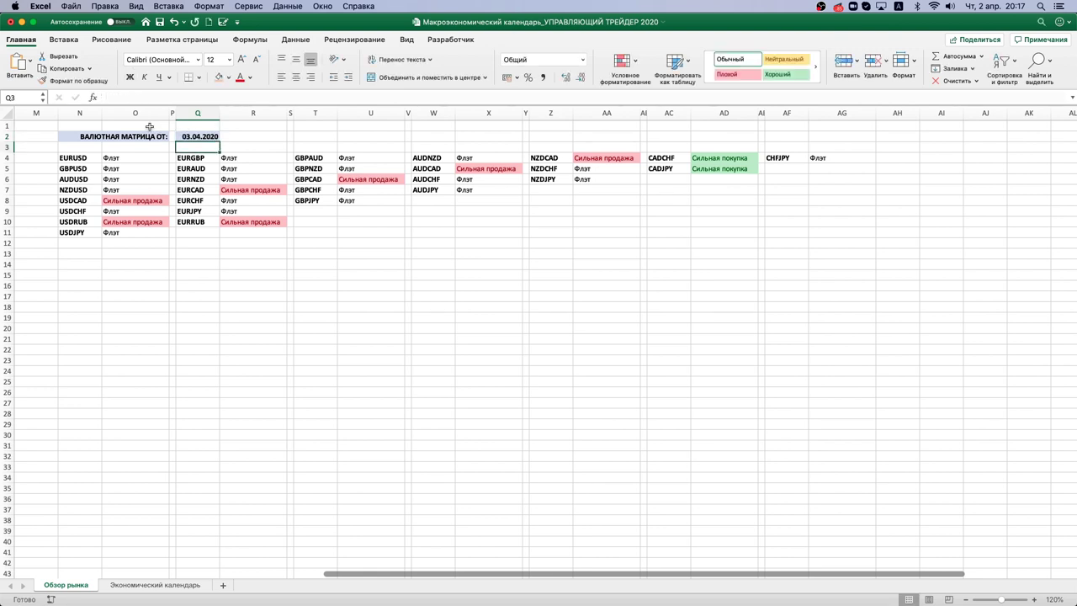
Review the currency matrix signals and inspect the formulas behind the USDJPY and USDCHF signals.
click(408, 275)
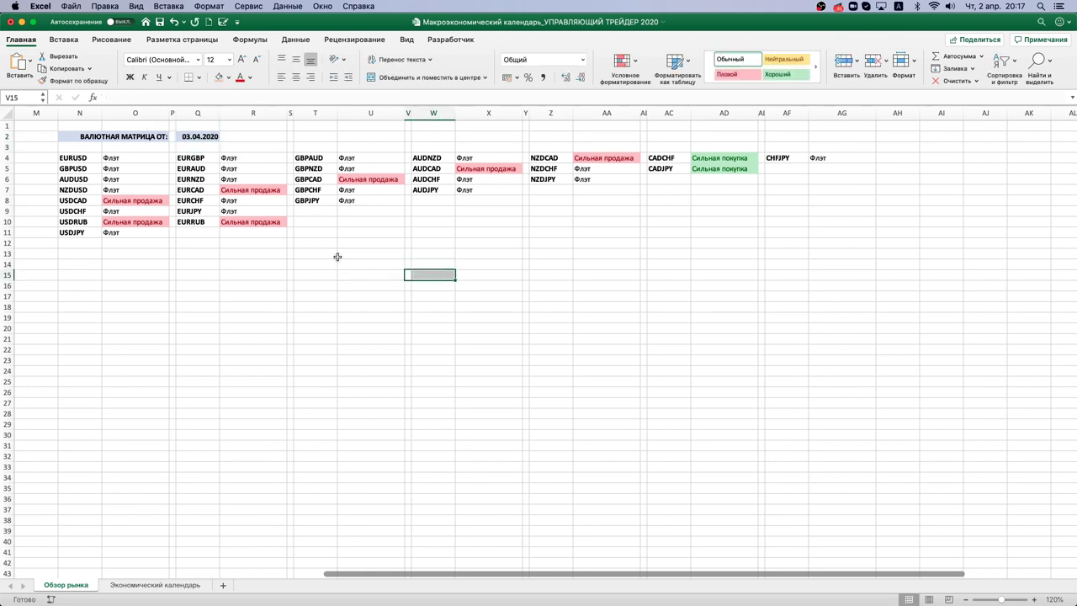
drag(814, 224, 48, 131)
click(408, 274)
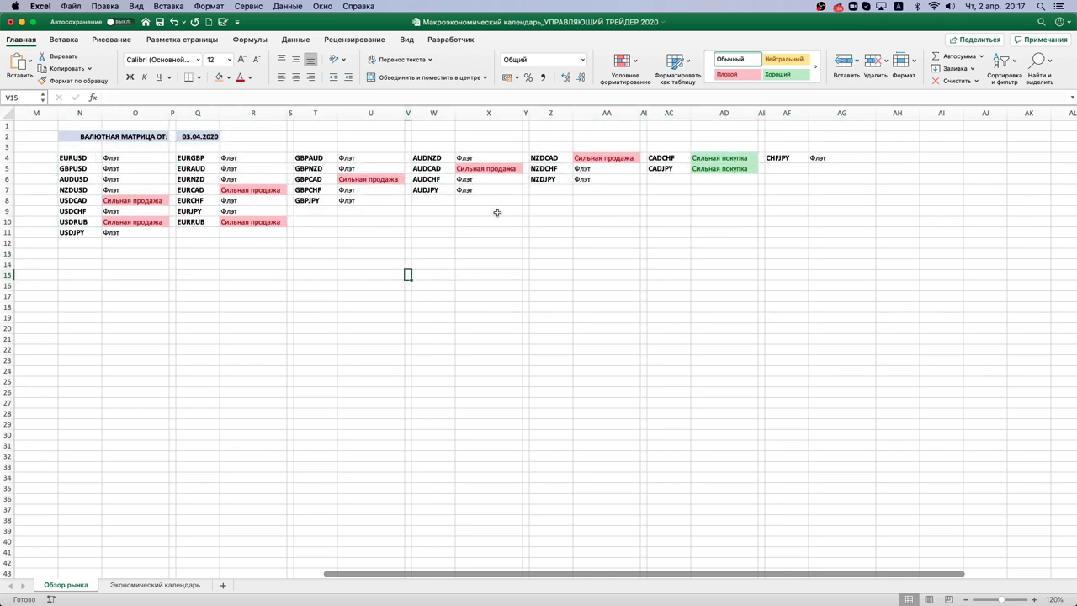
click(126, 233)
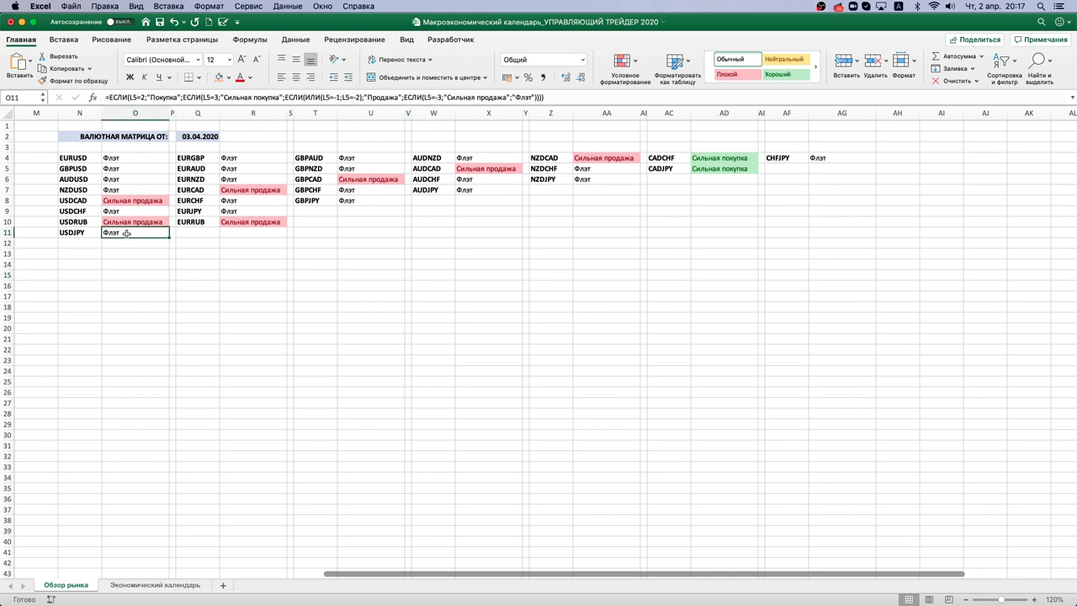
click(127, 211)
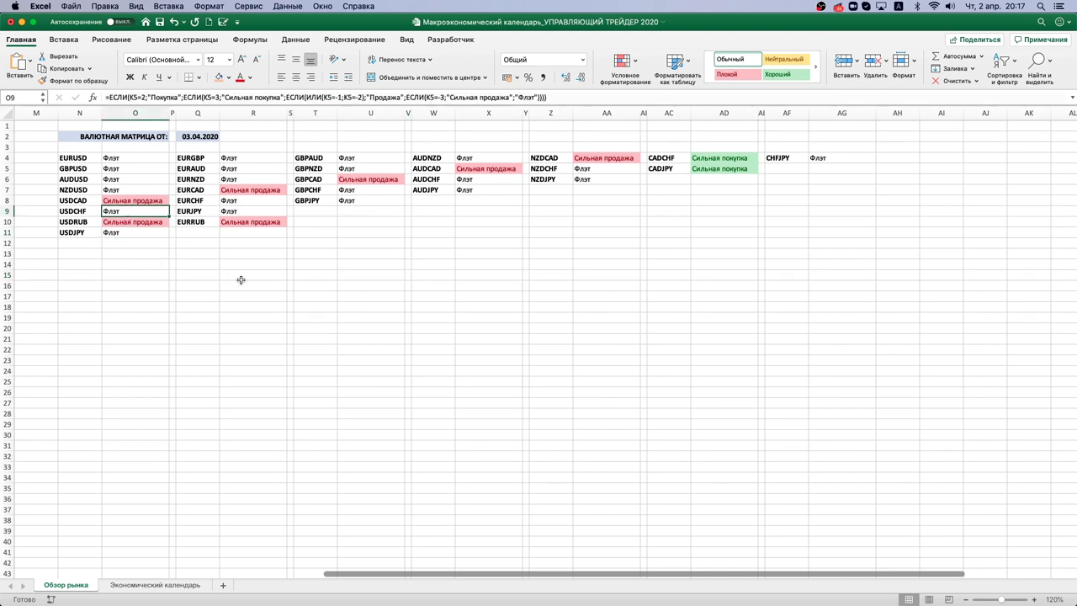
click(536, 297)
Switch to the MetaTrader terminal and bring up the EURUSD daily chart.
key(ctrl+Right)
key(ctrl+Right)
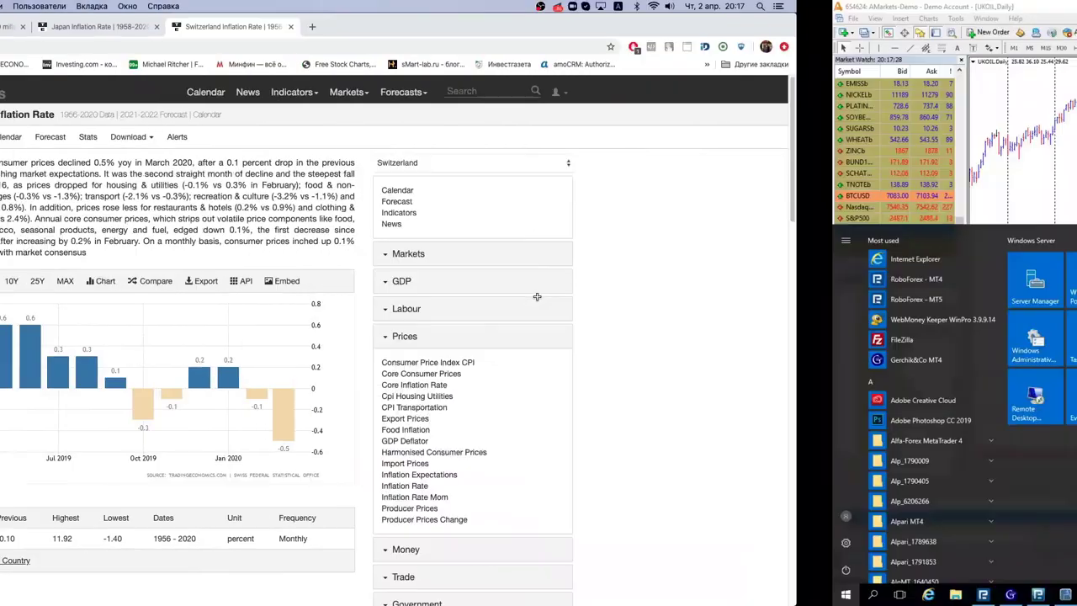
click(539, 303)
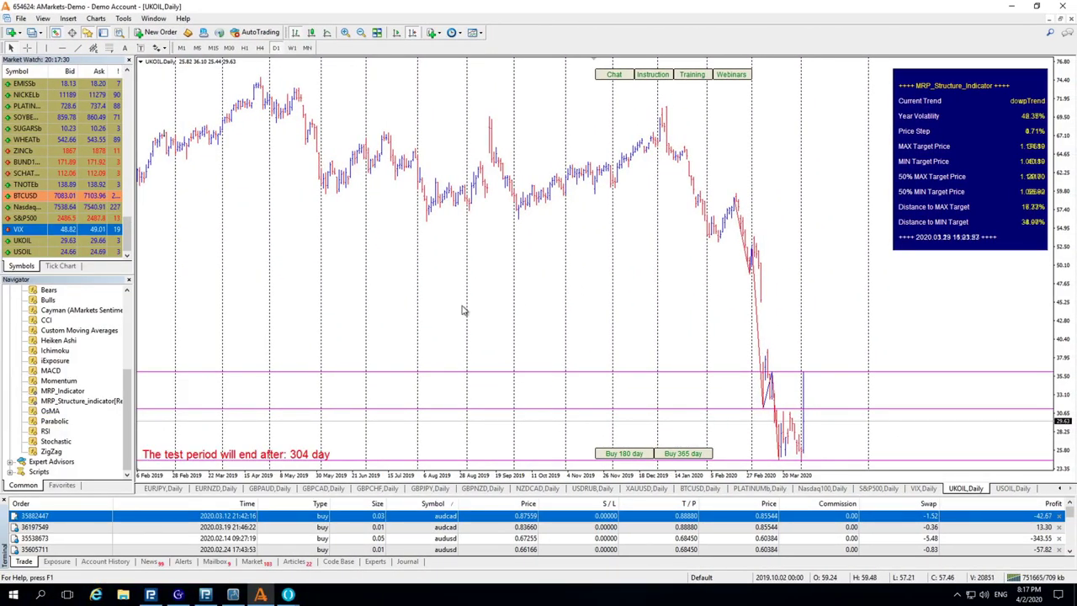
click(1061, 490)
click(1061, 490)
click(1061, 489)
click(1061, 490)
click(1061, 490)
click(1061, 489)
click(1061, 490)
click(1061, 490)
click(1061, 489)
click(1061, 490)
click(1061, 490)
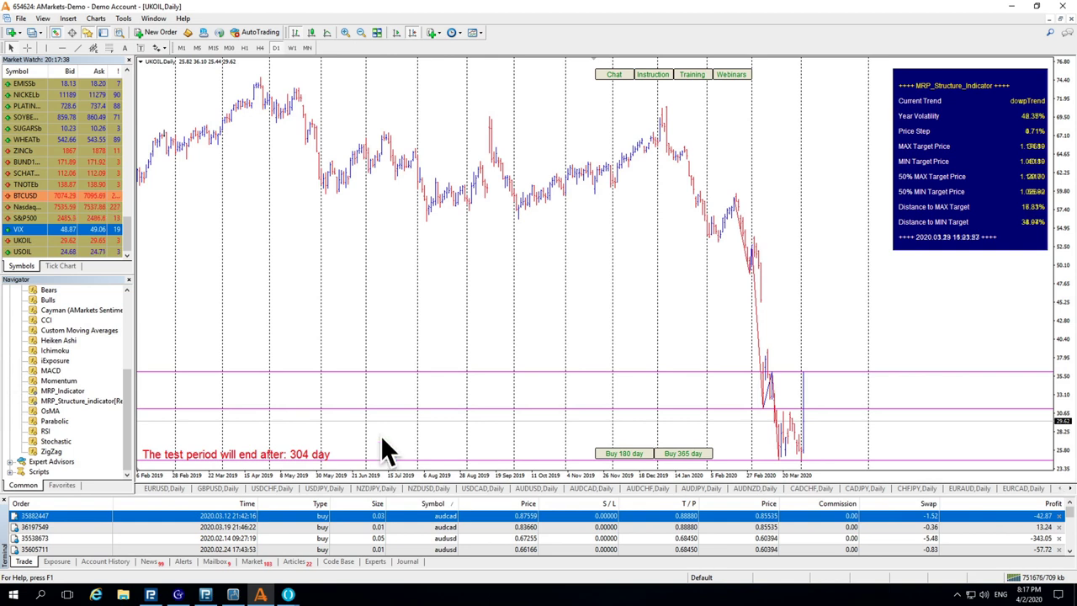
click(175, 490)
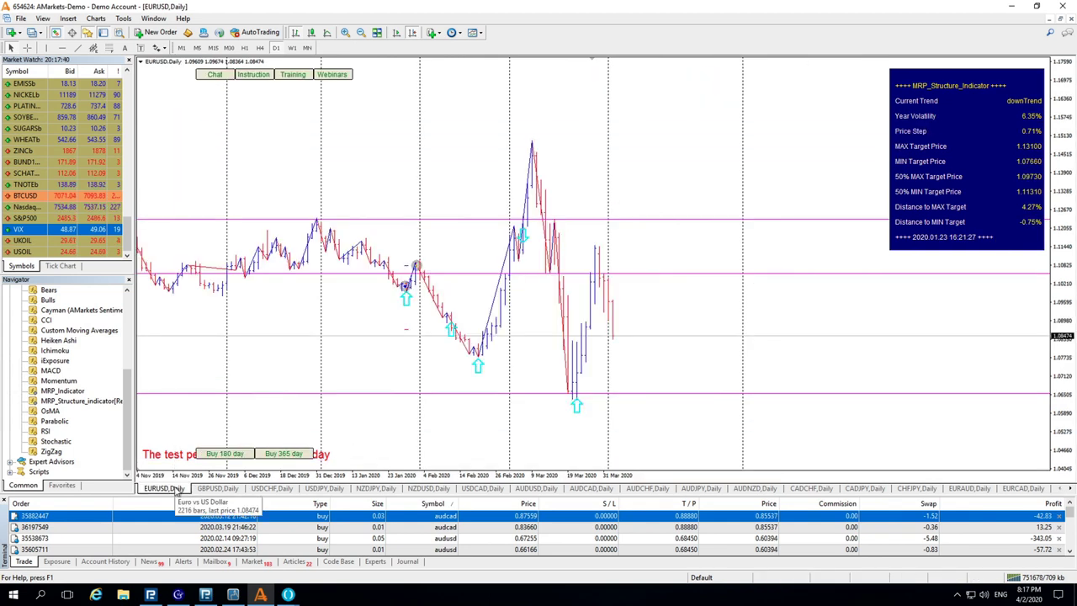
Examine the latest EURUSD daily price movement against the marked levels using the crosshair.
middle_click(624, 353)
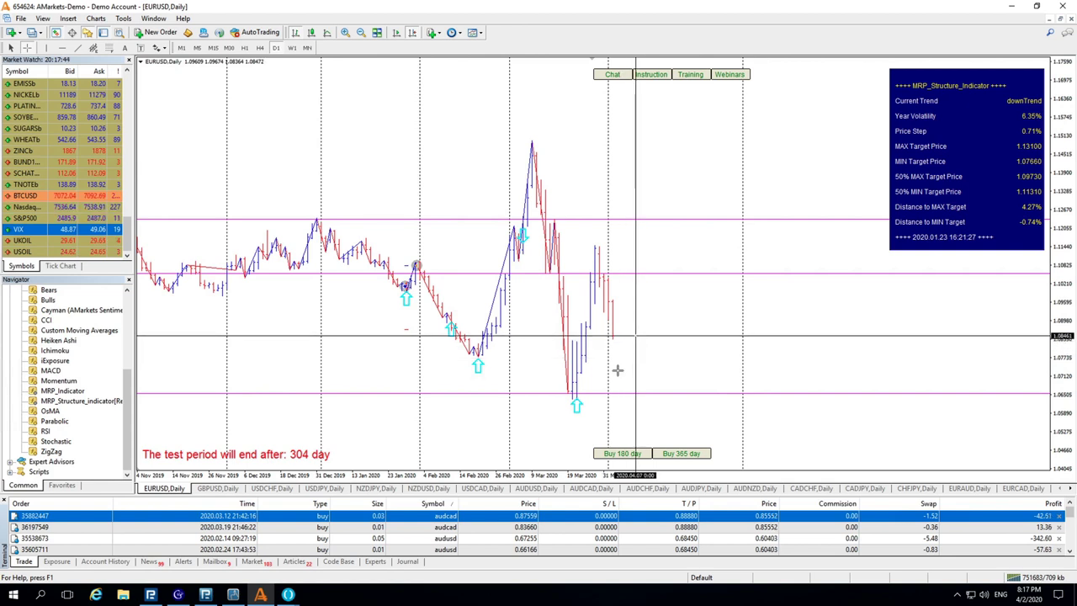
middle_click(644, 402)
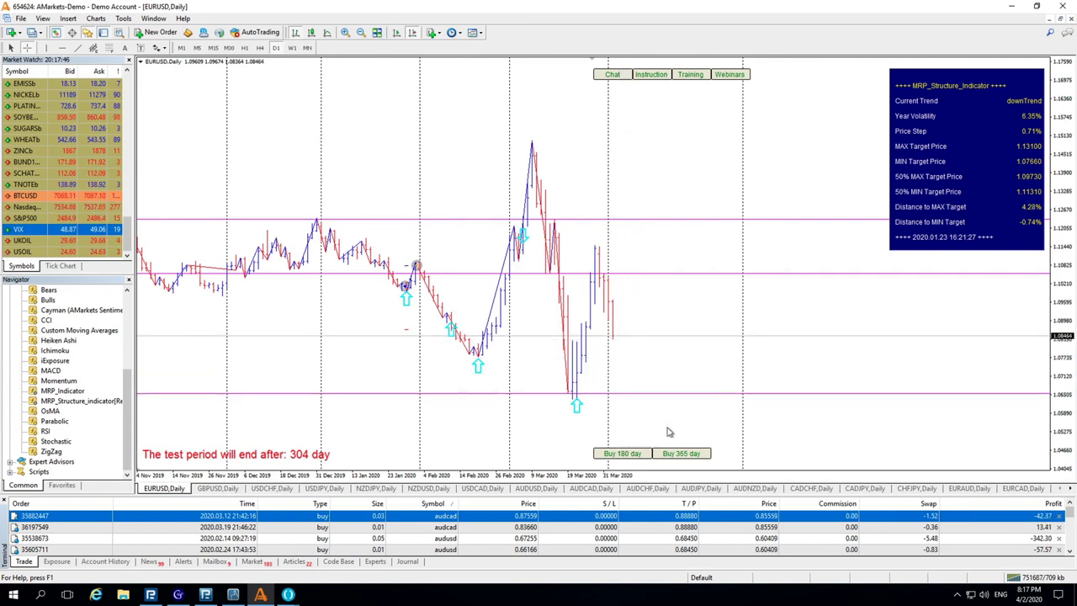
middle_click(651, 402)
middle_click(653, 401)
Open the GBPUSD daily chart and examine its recent highs and price levels with the crosshair.
click(218, 489)
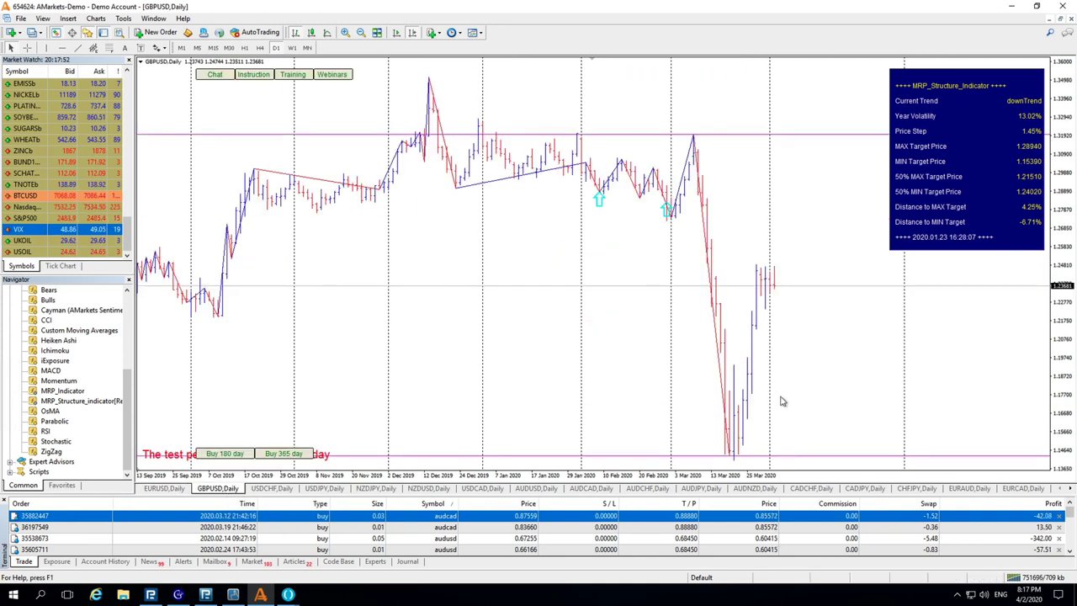
middle_click(771, 324)
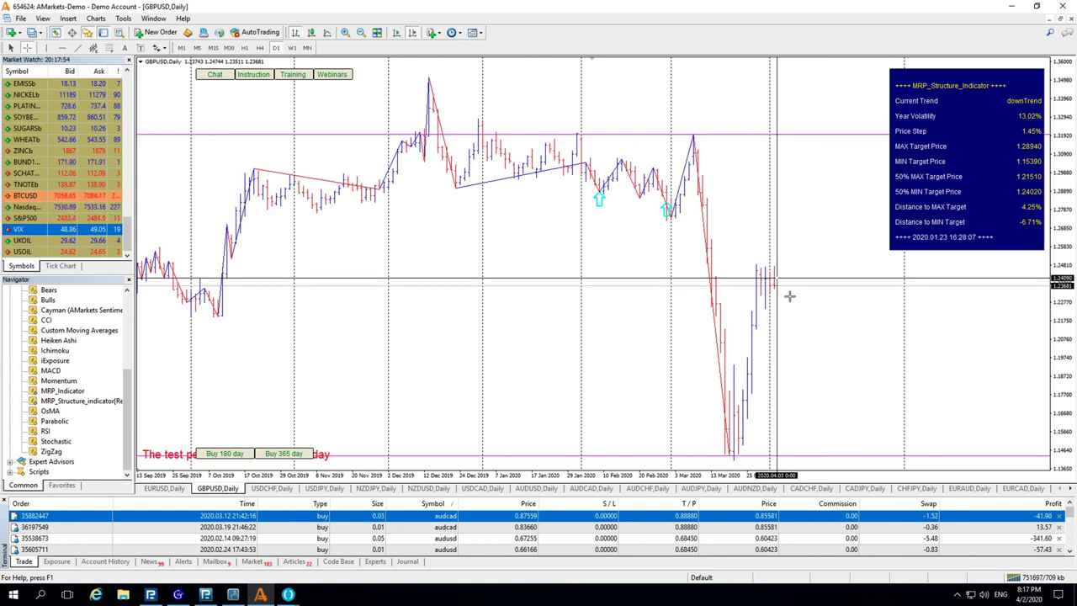
middle_click(838, 343)
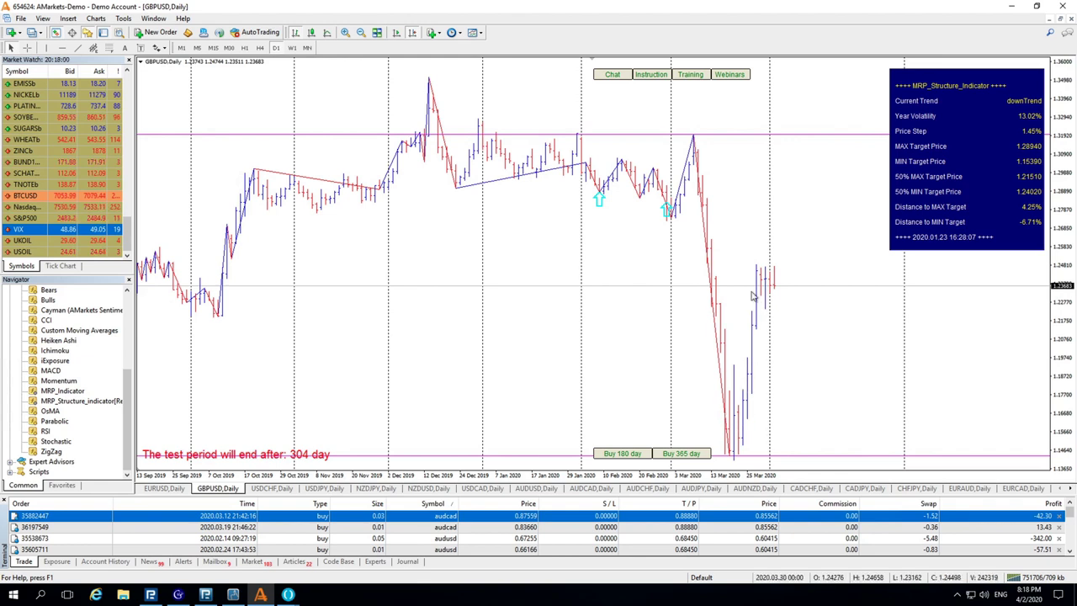
middle_click(798, 269)
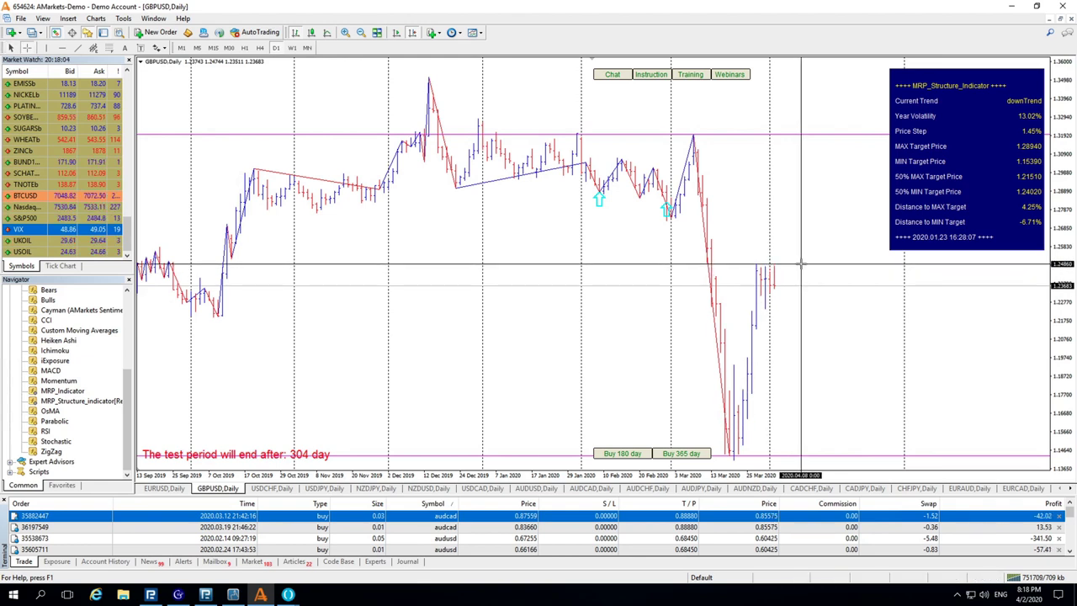
middle_click(767, 268)
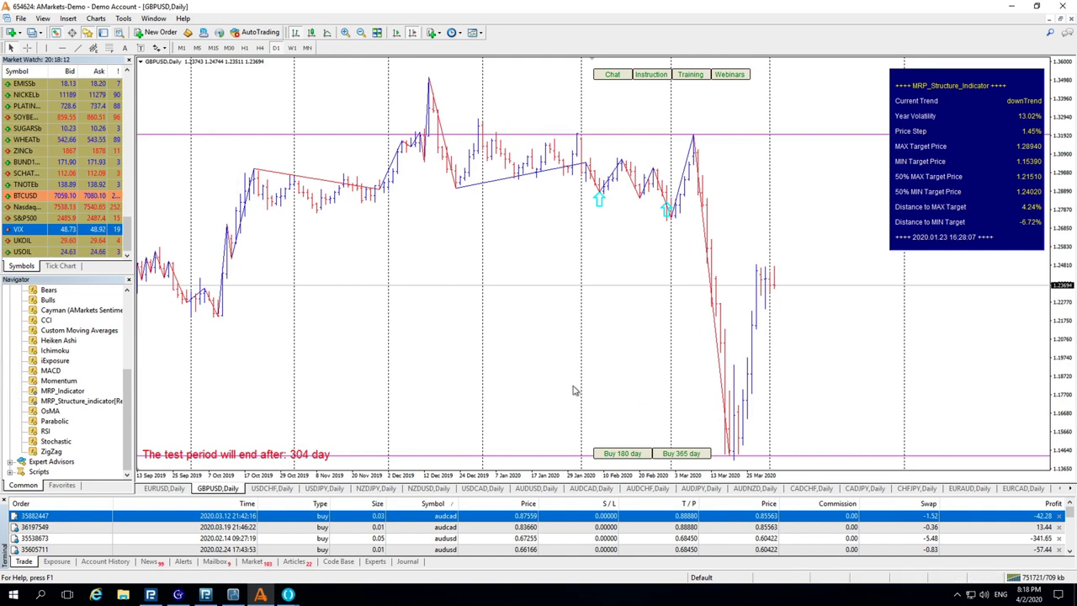
Open the USDCHF daily chart and examine its latest price movement and upper level with the crosshair.
click(274, 488)
drag(805, 322, 632, 298)
middle_click(629, 278)
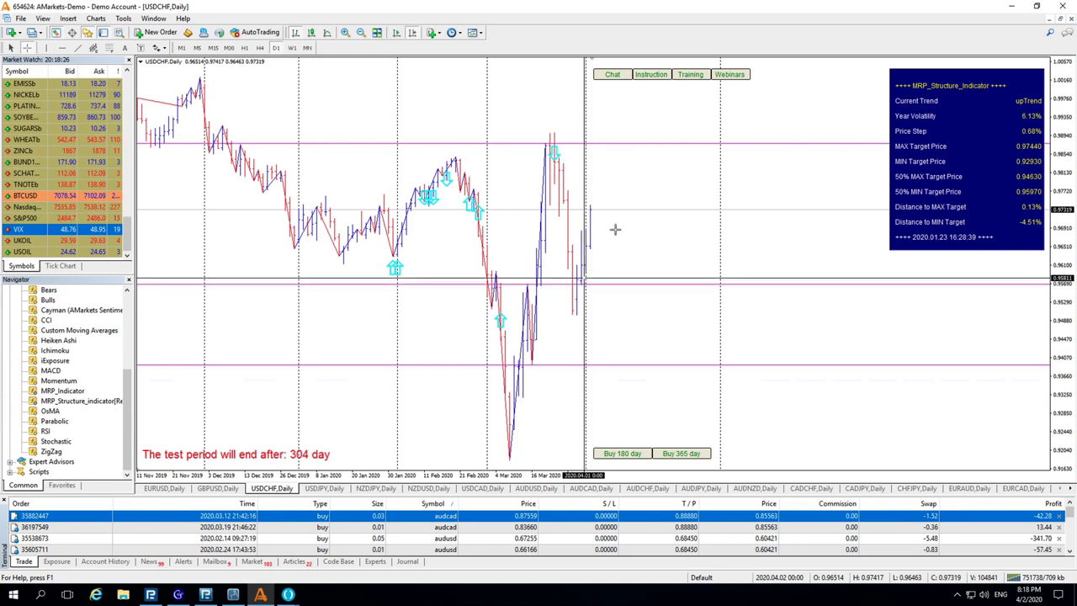
middle_click(641, 172)
middle_click(759, 152)
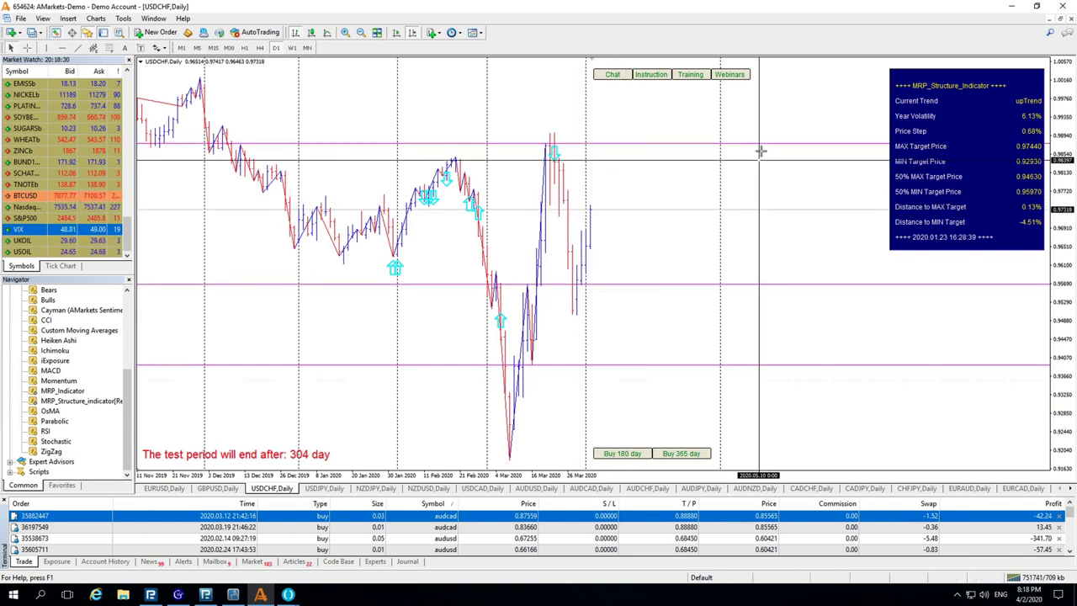